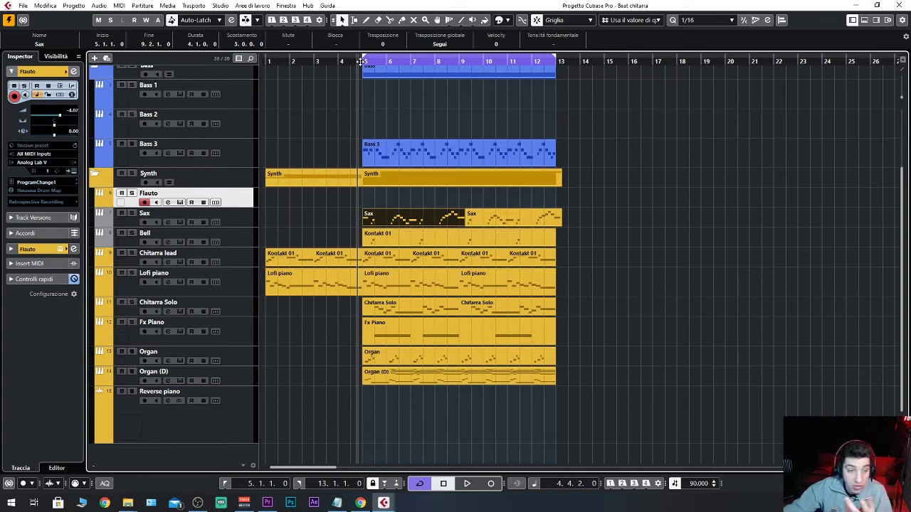
# Step: Solo the Chitarra lead track and view the Picked Acoustic instrument it uses in Kontakt
pyautogui.click(132, 253)
pyautogui.click(244, 258)
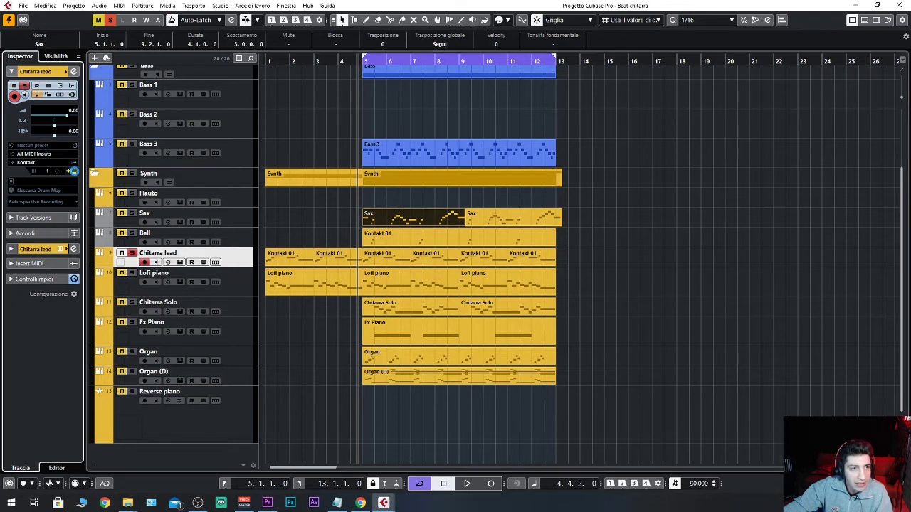
pyautogui.click(74, 172)
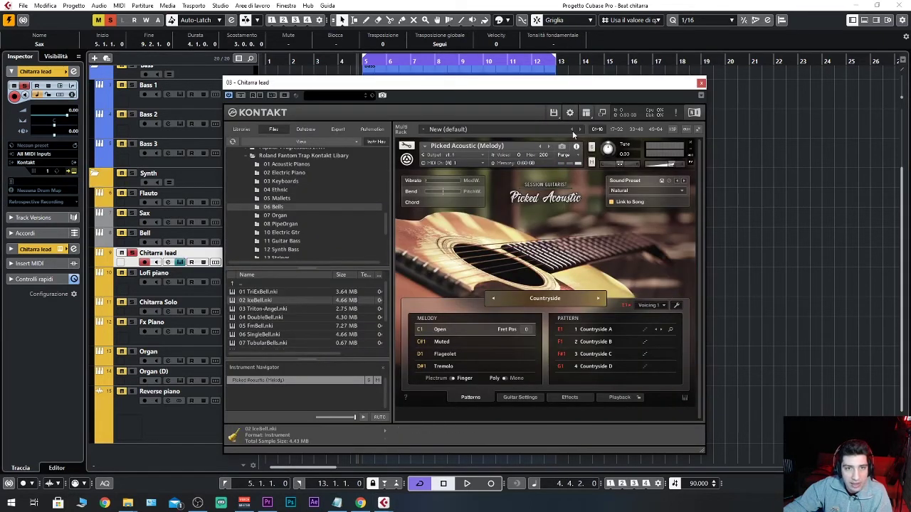
pyautogui.moveTo(576, 84); pyautogui.dragTo(681, 69)
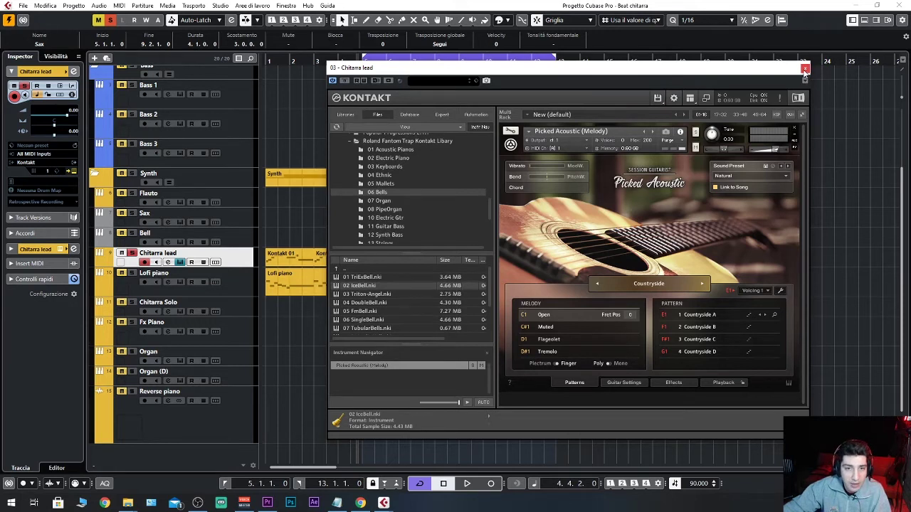
pyautogui.click(805, 69)
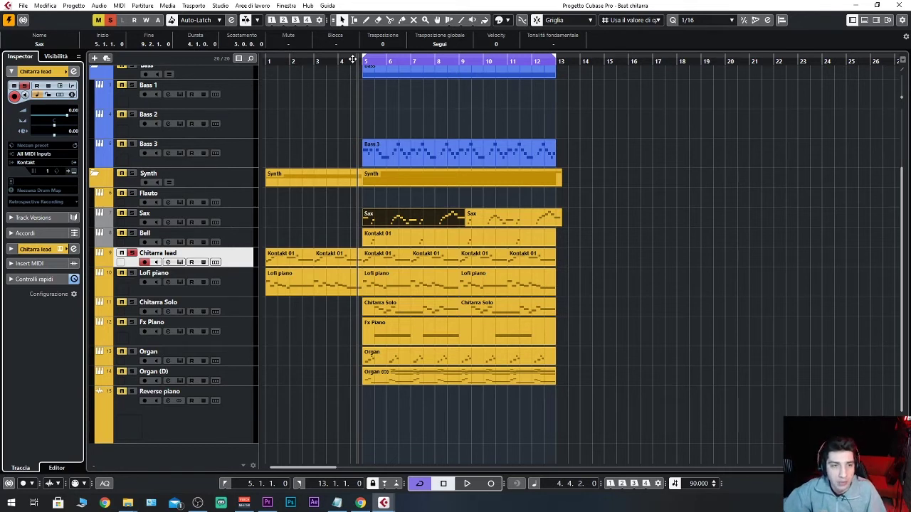
# Step: Listen to the soloed Chitarra lead part over the loop range from bar 5 to bar 13
pyautogui.press('space')
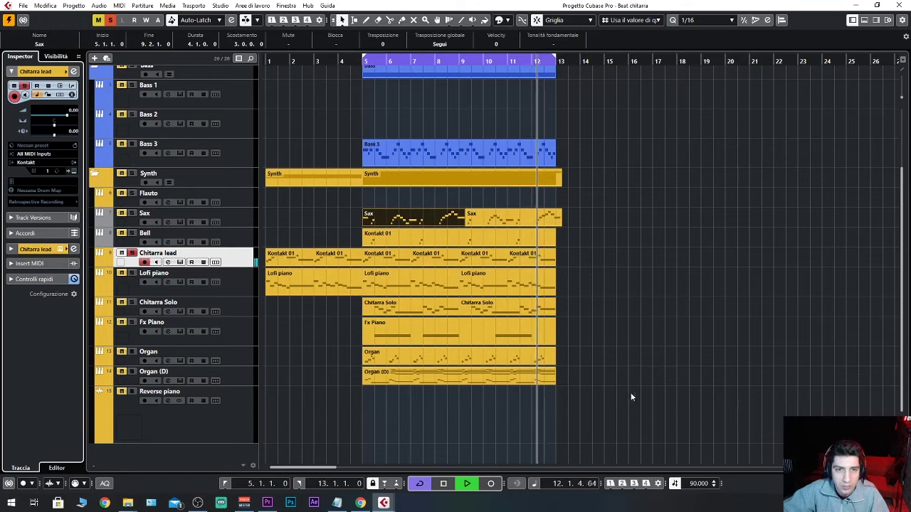
pyautogui.press('space')
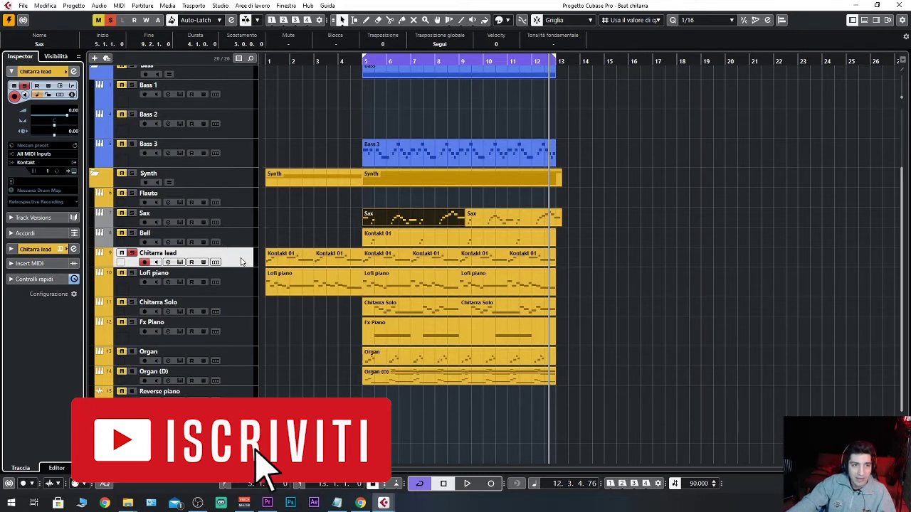
# Step: Move the Chitarra Solo track directly below Chitarra lead and solo it for playback together with the lead
pyautogui.moveTo(234, 311); pyautogui.dragTo(239, 282)
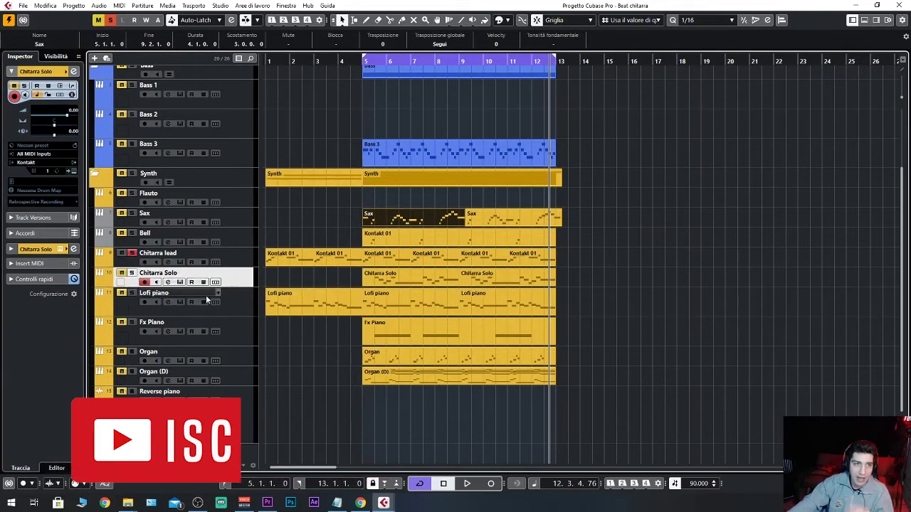
pyautogui.click(132, 273)
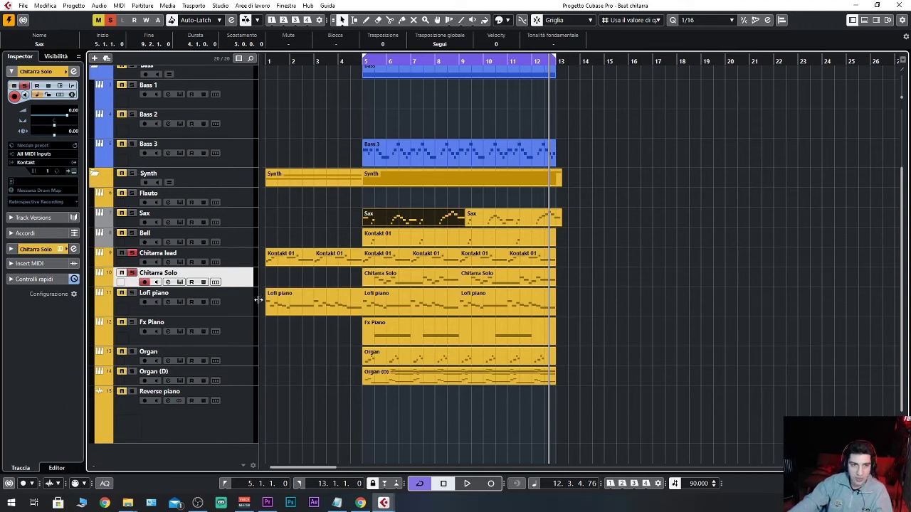
pyautogui.press('space')
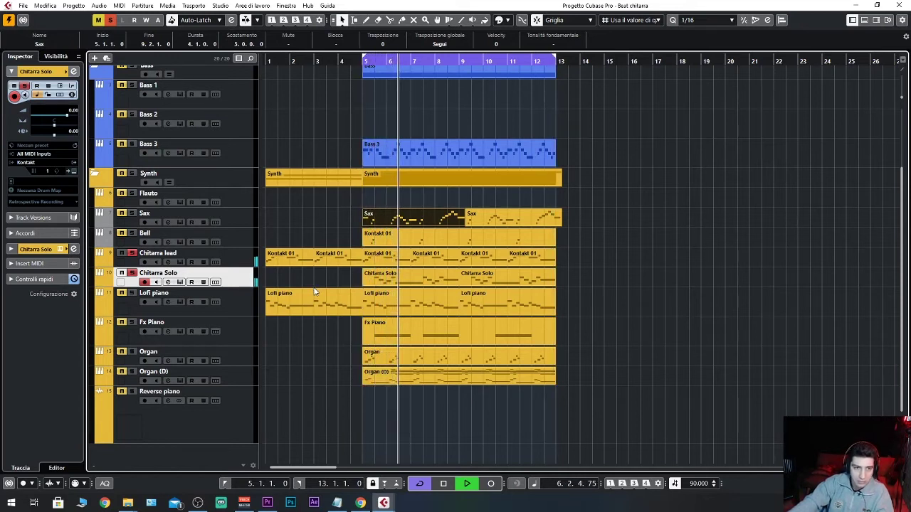
# Step: Examine the effects rack of the Chitarra Solo track's Picked Acoustic instrument, with playback stopped
pyautogui.click(74, 173)
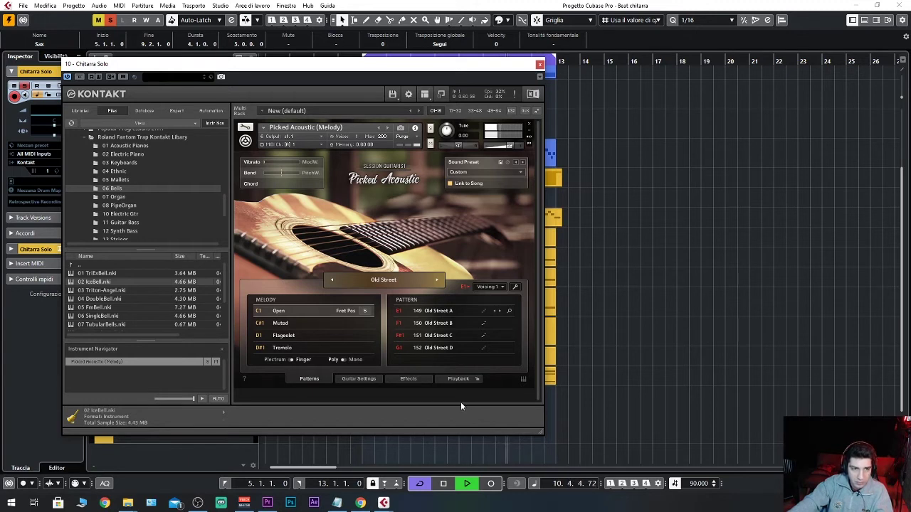
pyautogui.click(417, 378)
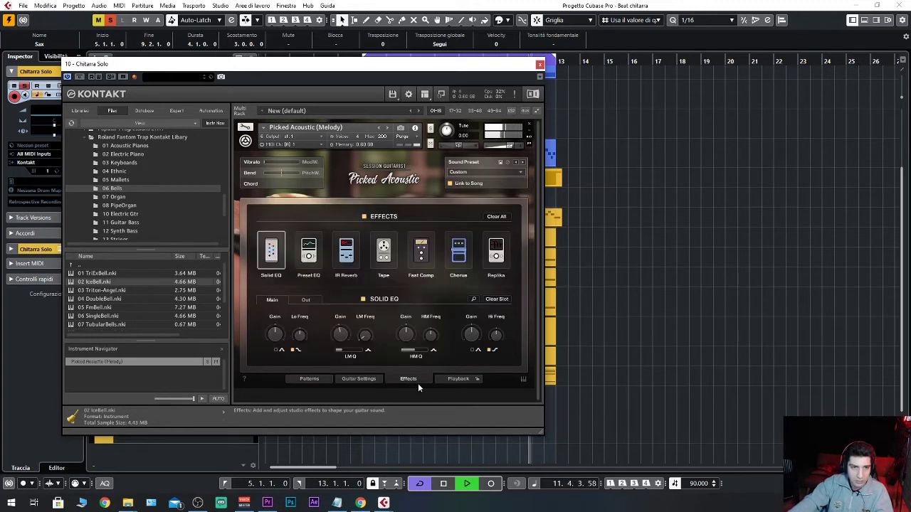
pyautogui.press('space')
pyautogui.click(493, 299)
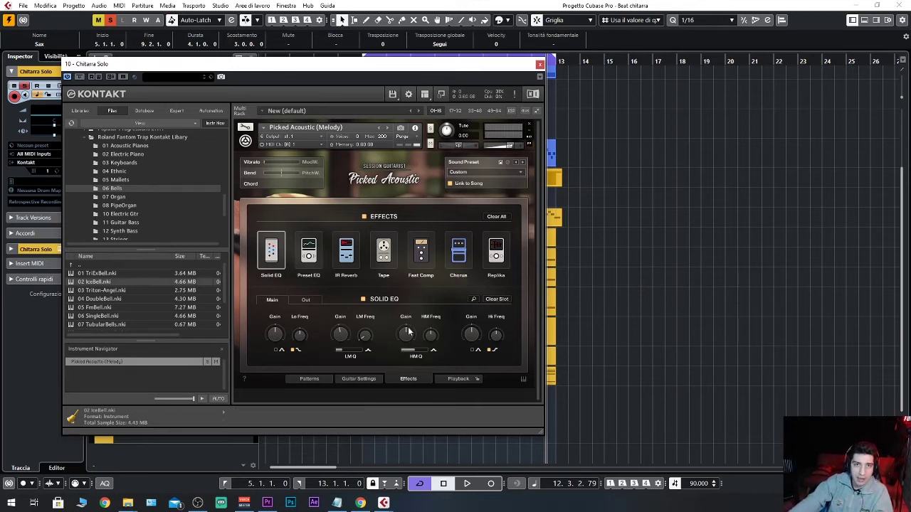
pyautogui.click(541, 65)
# Step: Listen again to the two soloed guitar tracks playing together
pyautogui.press('space')
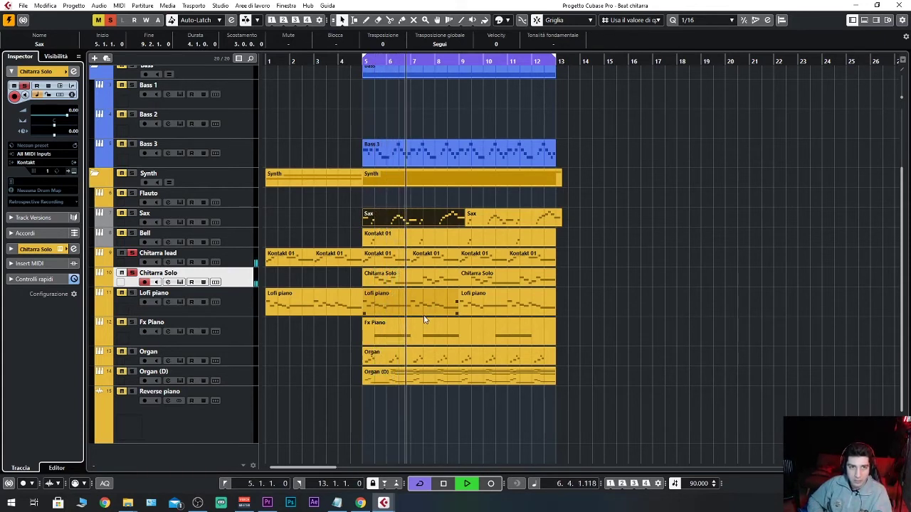
pyautogui.press('space')
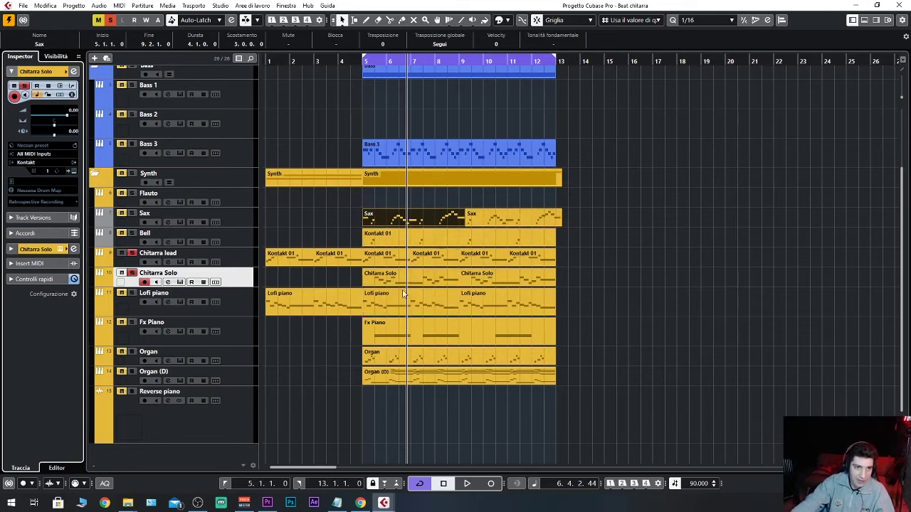
pyautogui.scroll(3, 296, 404)
pyautogui.scroll(-3, 296, 407)
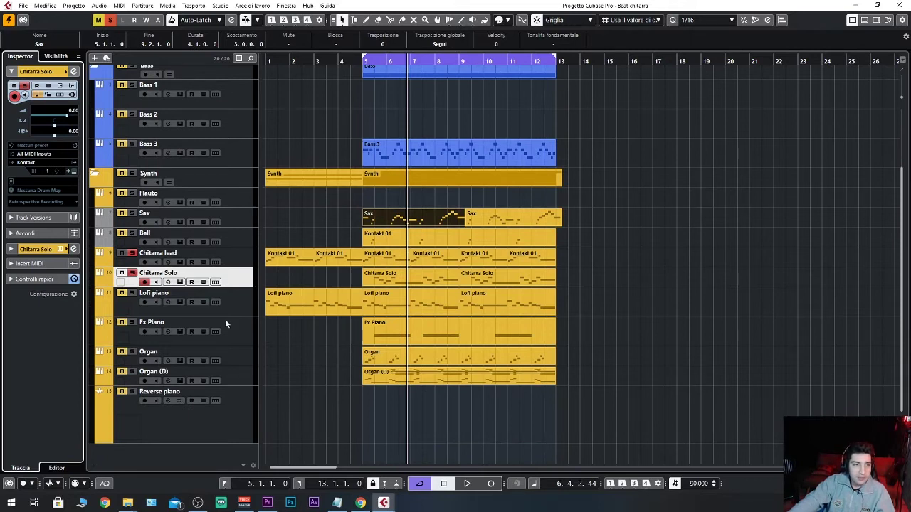
# Step: Solo the Lofi piano track and audition it with the guitars, briefly toggling the guitar tracks for comparison
pyautogui.click(214, 309)
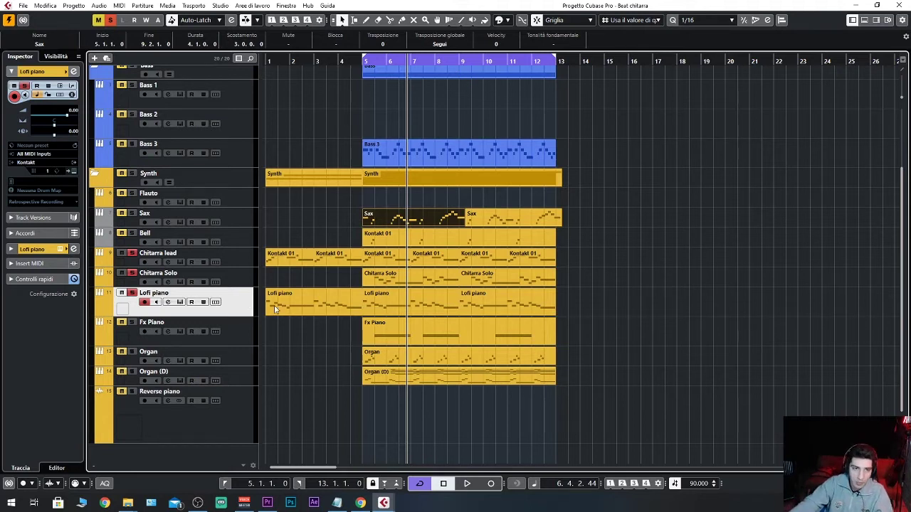
pyautogui.press('space')
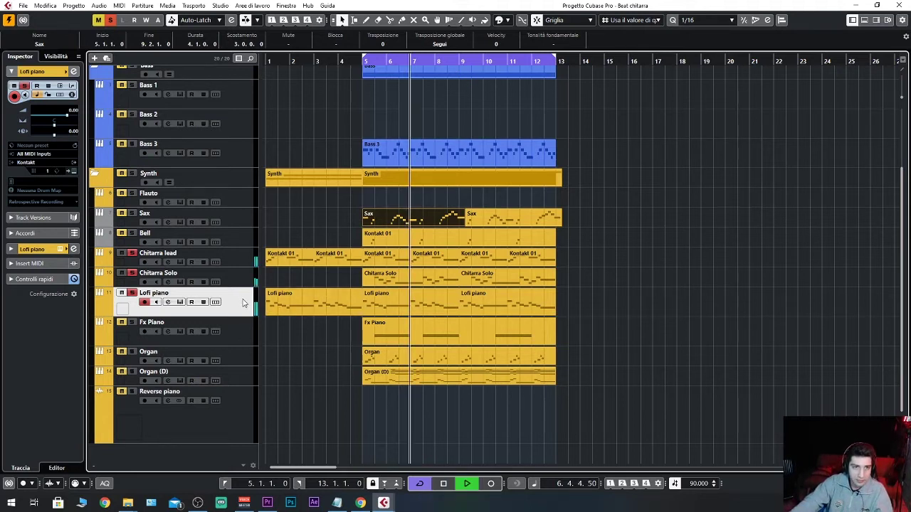
pyautogui.click(122, 255)
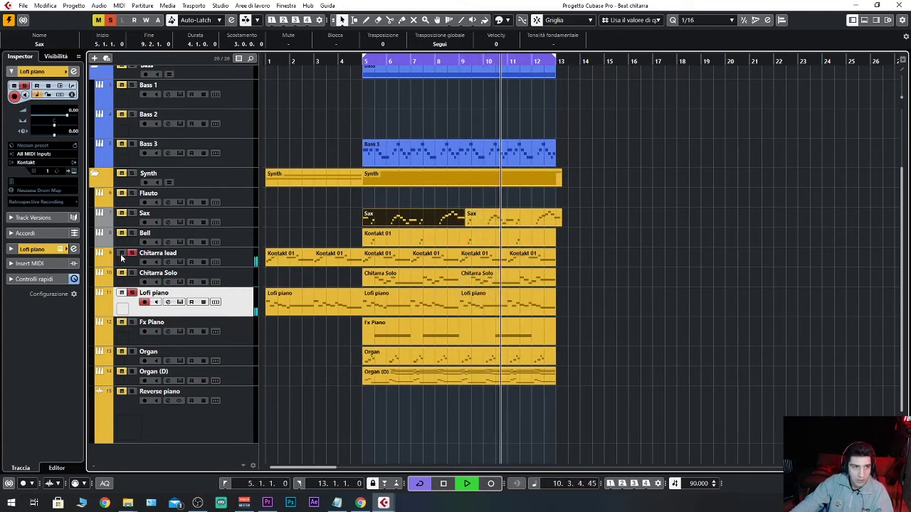
pyautogui.click(121, 275)
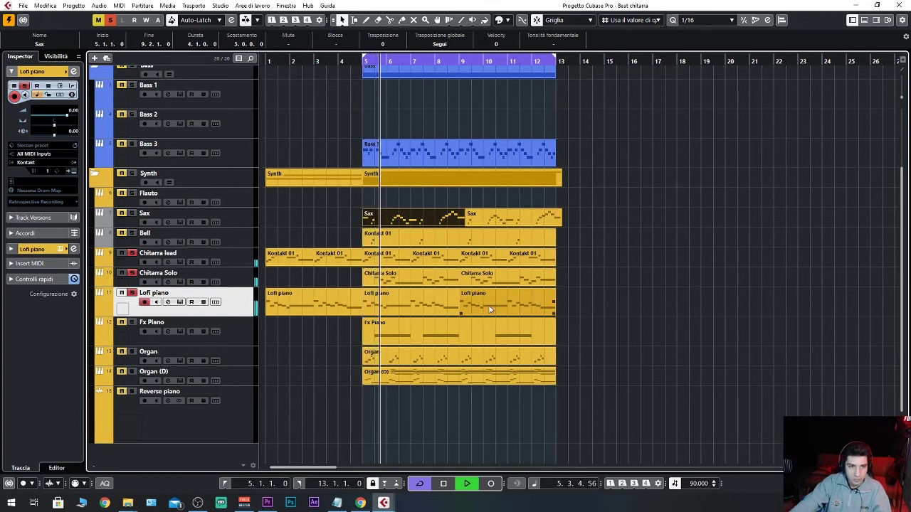
pyautogui.press('space')
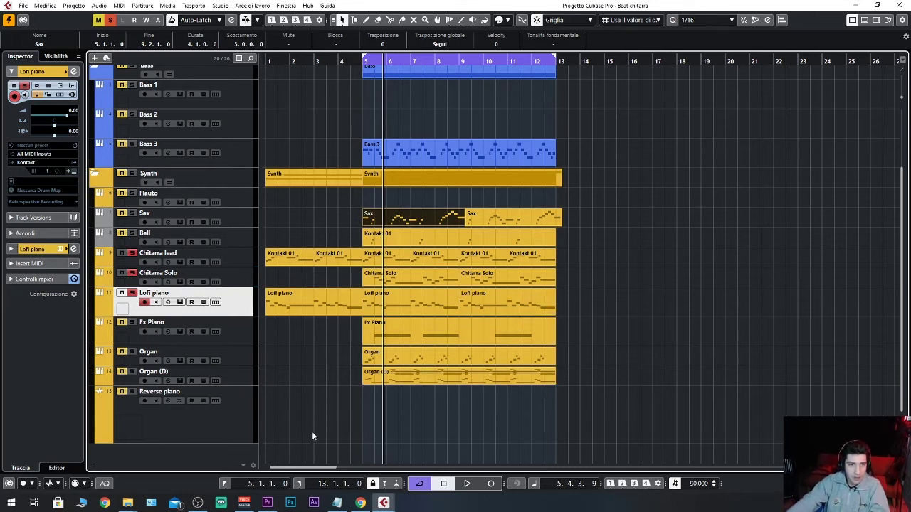
# Step: Solo the Organ (D) track and look through the library page of its Analog Lab V instrument
pyautogui.click(227, 375)
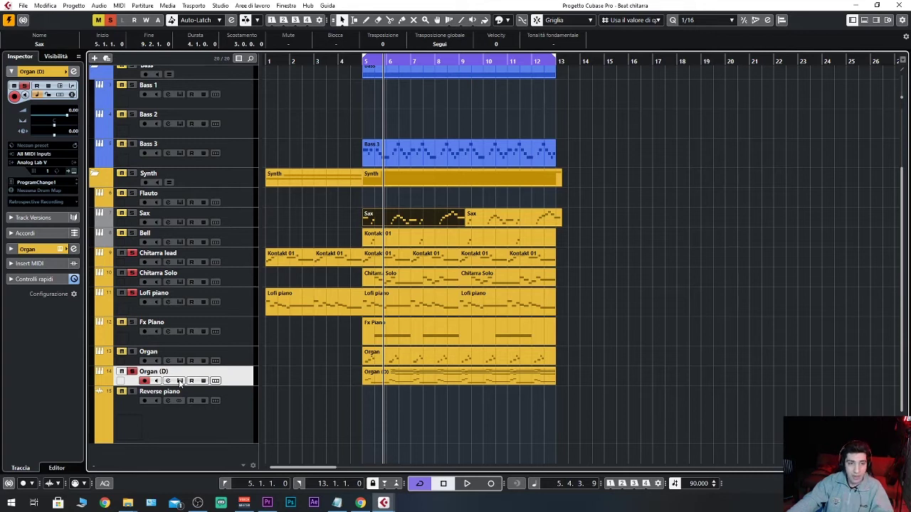
pyautogui.click(179, 382)
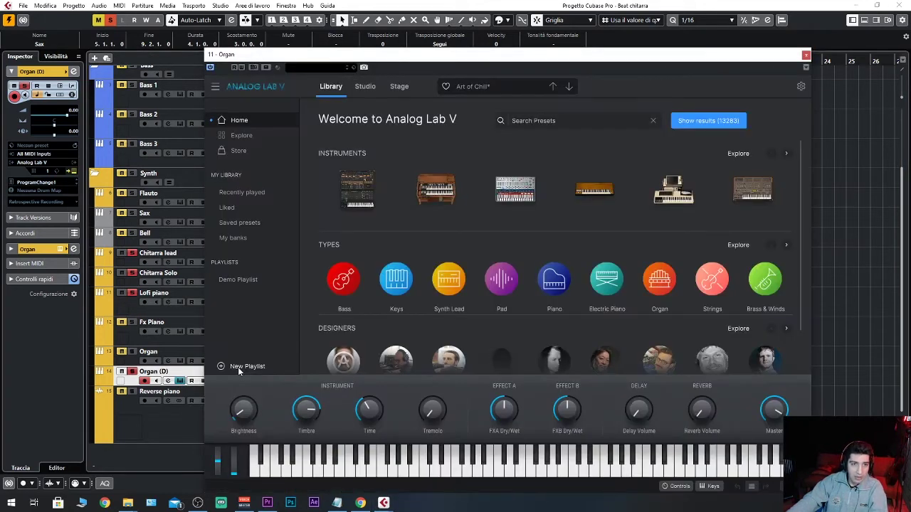
pyautogui.scroll(-1, 563, 255)
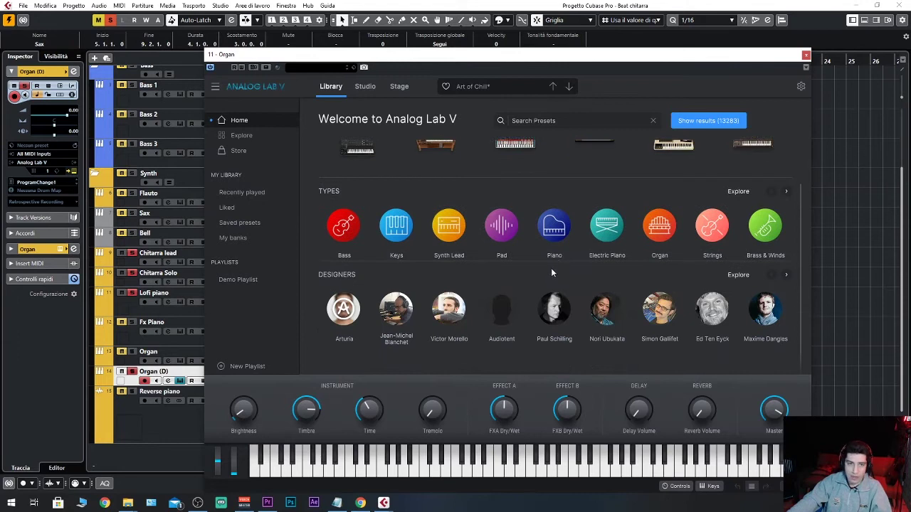
pyautogui.scroll(1, 538, 293)
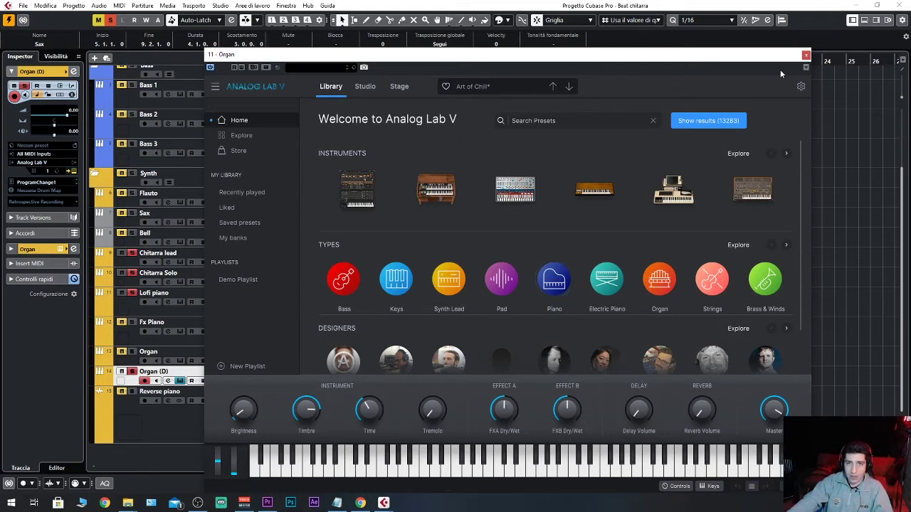
pyautogui.click(806, 56)
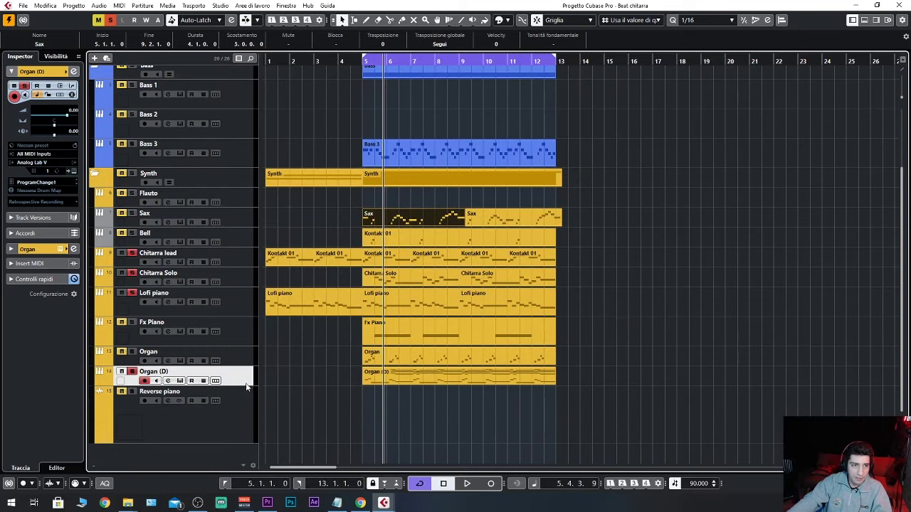
# Step: Open the Organ (D) part in the note editor and examine its chords and bass notes
pyautogui.doubleClick(411, 375)
pyautogui.scroll(-3, 256, 379)
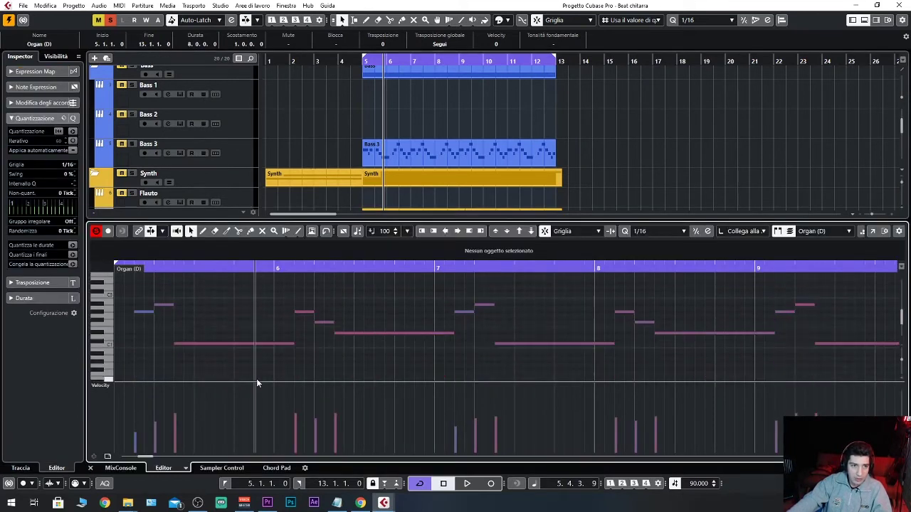
pyautogui.scroll(2, 456, 359)
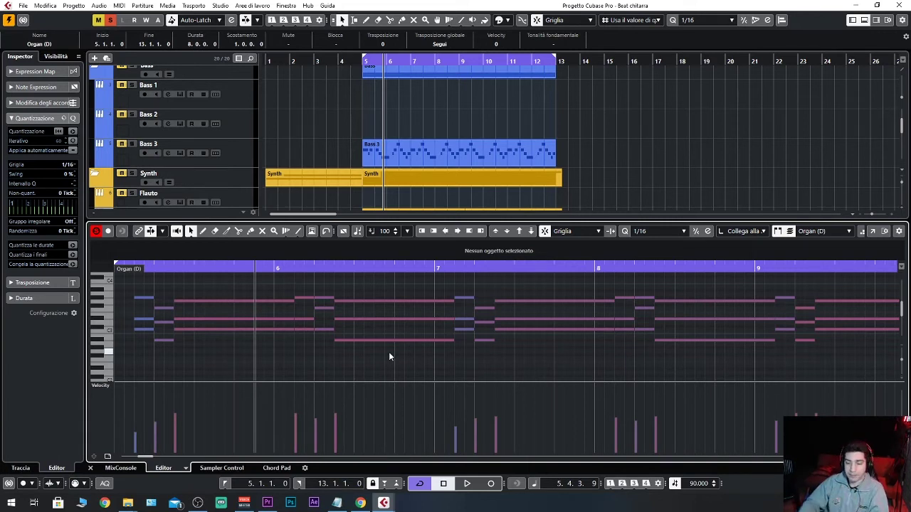
pyautogui.scroll(-3, 591, 164)
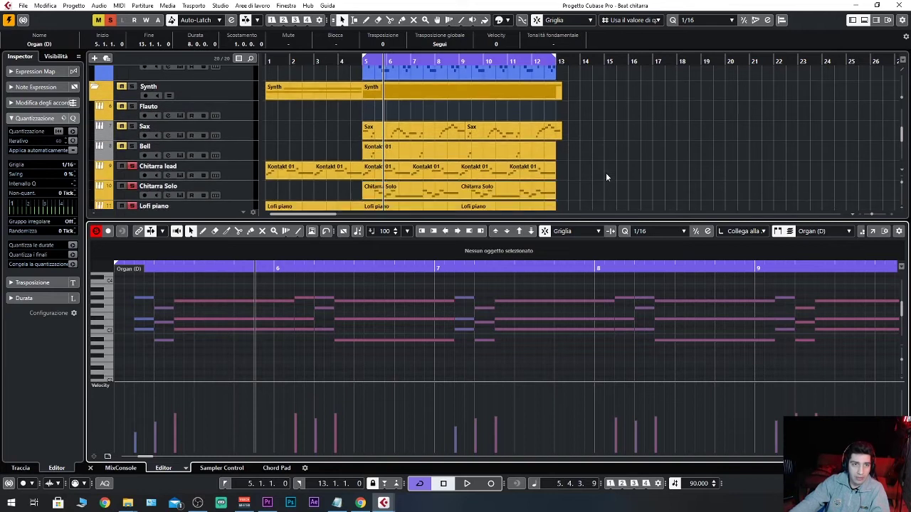
# Step: Listen to Organ (D) with the guitars and Lofi piano, and close the note editor
pyautogui.press('space')
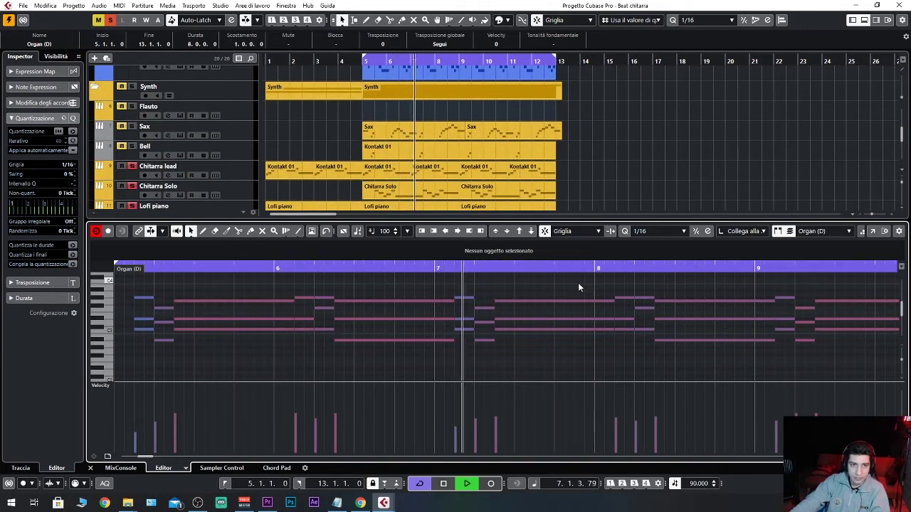
pyautogui.scroll(-1, 666, 230)
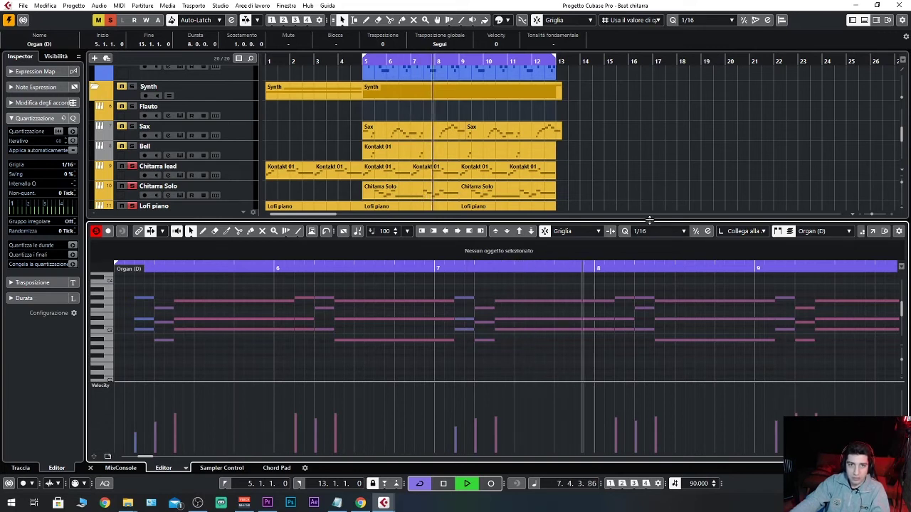
pyautogui.scroll(-5, 658, 162)
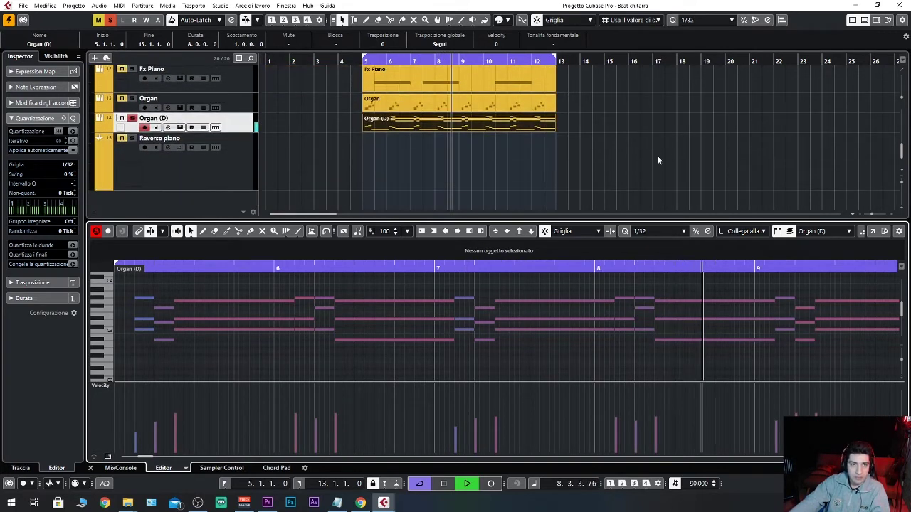
pyautogui.click(864, 20)
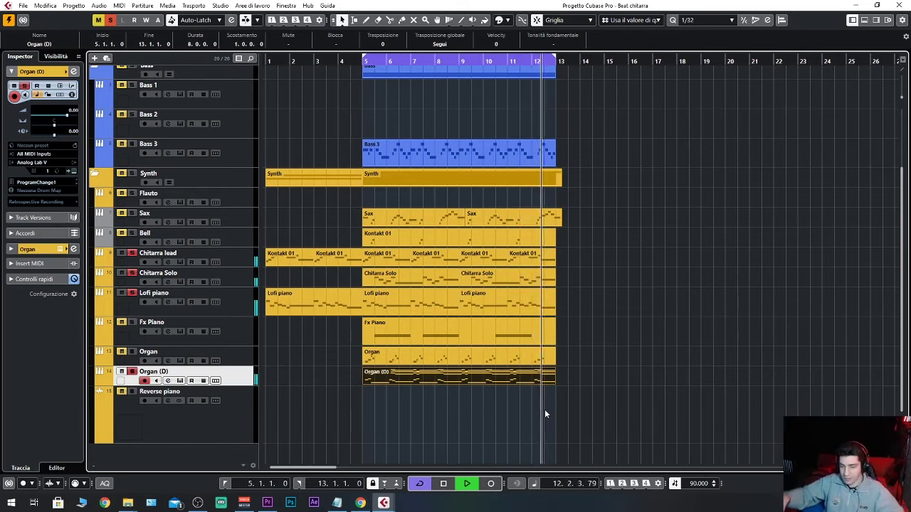
pyautogui.press('space')
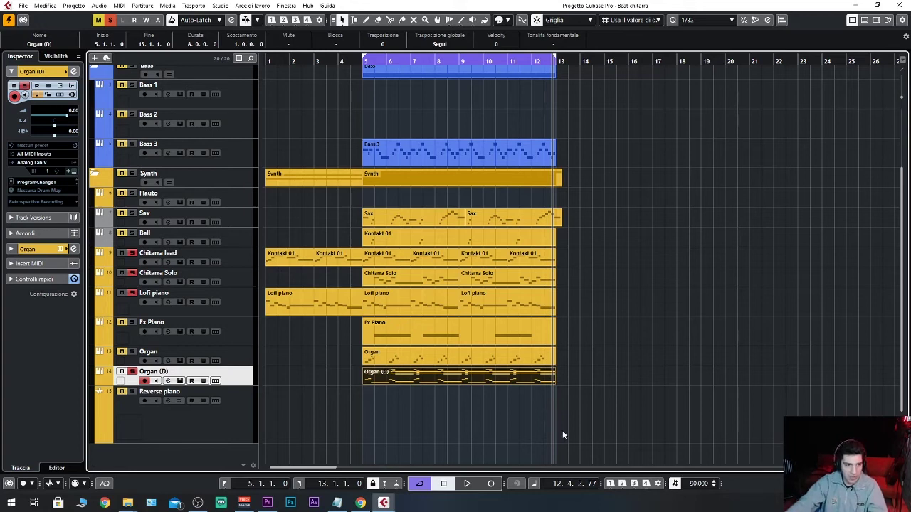
# Step: Solo the Organ track in addition to the tracks already soloed
pyautogui.click(227, 361)
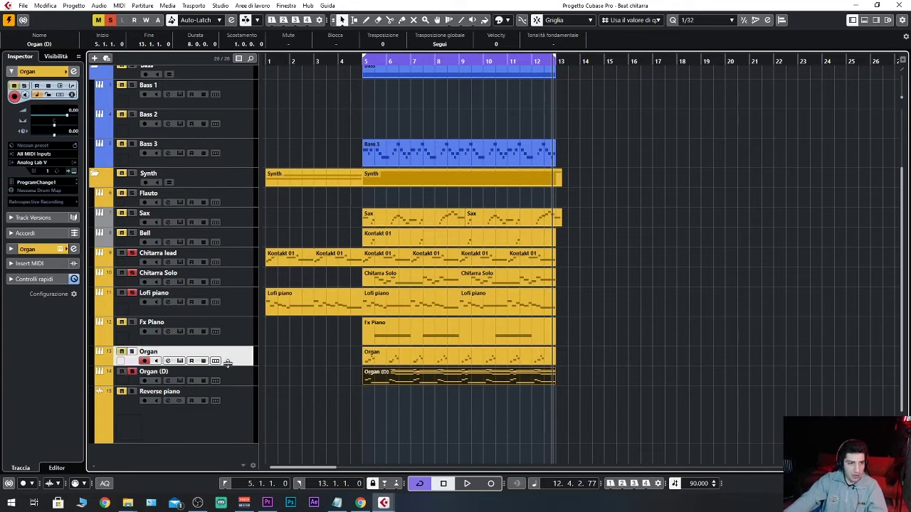
pyautogui.click(133, 353)
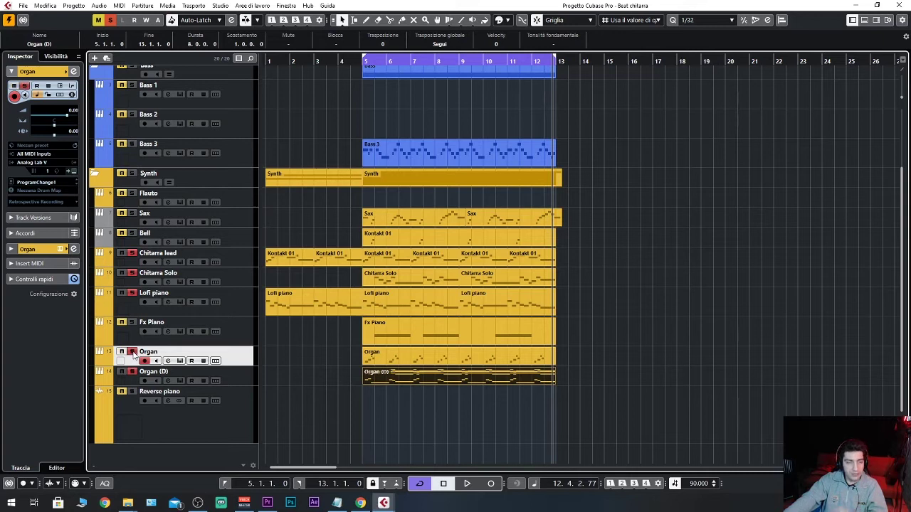
# Step: Listen to Organ together with Organ (D), the guitars and Lofi piano, starting near bar 6
pyautogui.click(386, 61)
pyautogui.press('space')
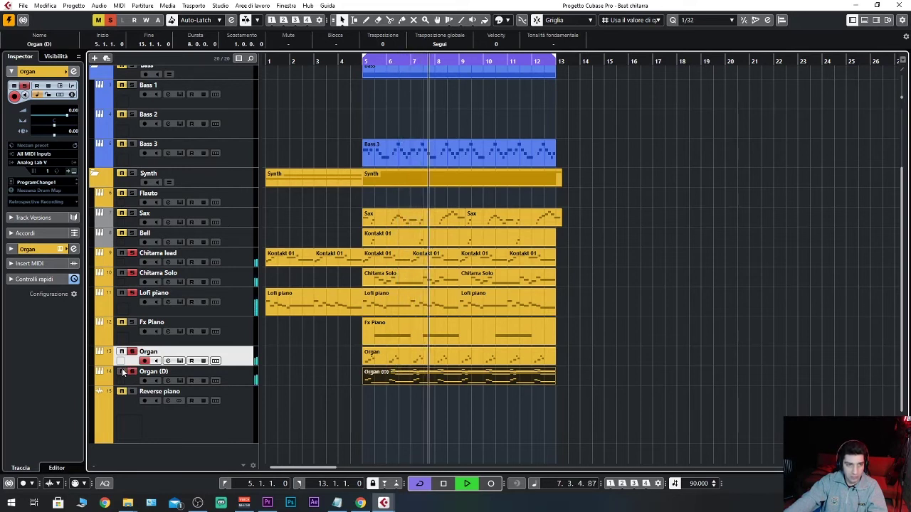
pyautogui.press('space')
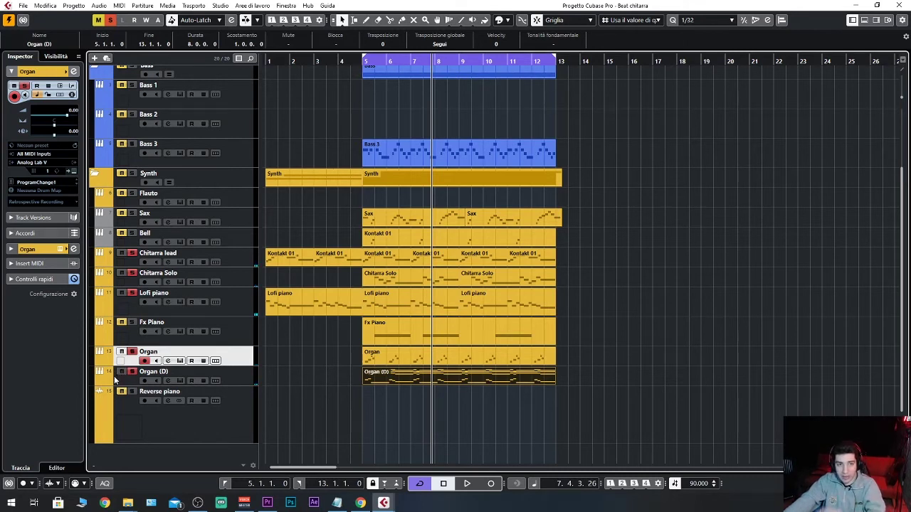
pyautogui.press('space')
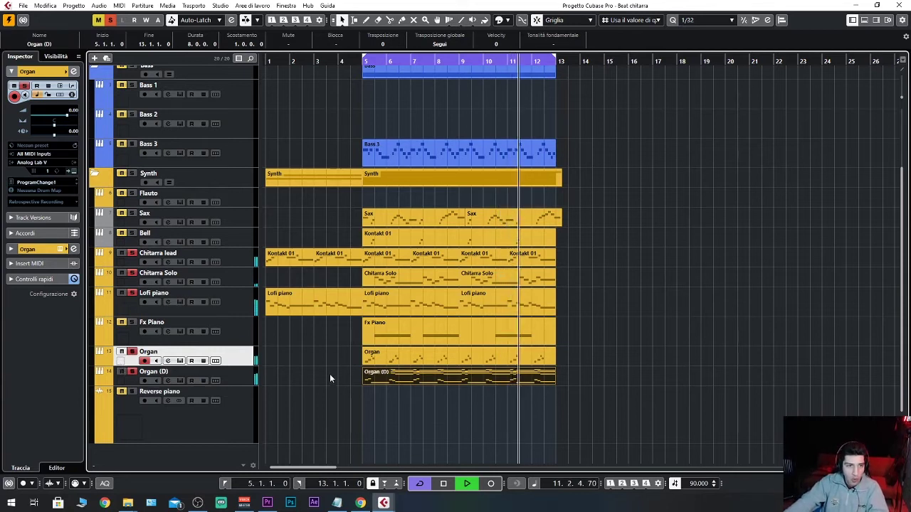
pyautogui.press('space')
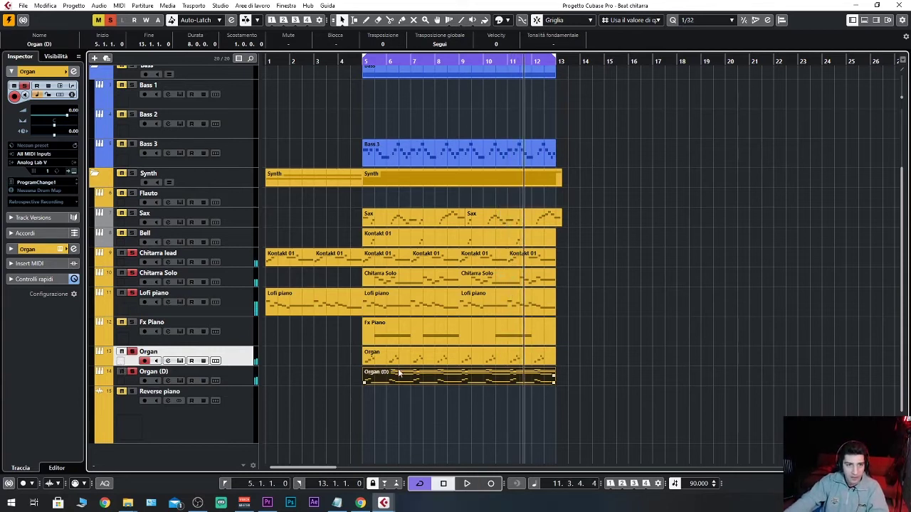
# Step: Solo Fx Piano in place of Organ and Organ (D), and listen to it with the guitars and Lofi piano from bar 5
pyautogui.click(232, 331)
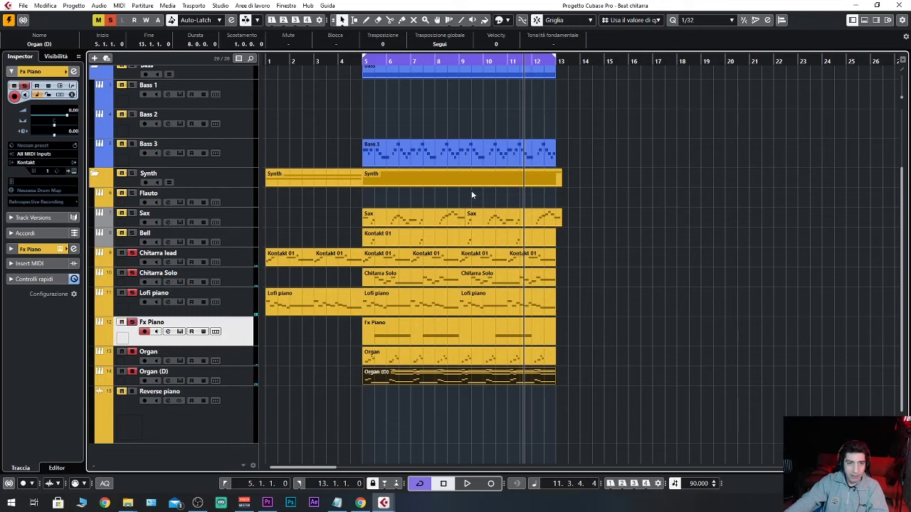
pyautogui.click(375, 62)
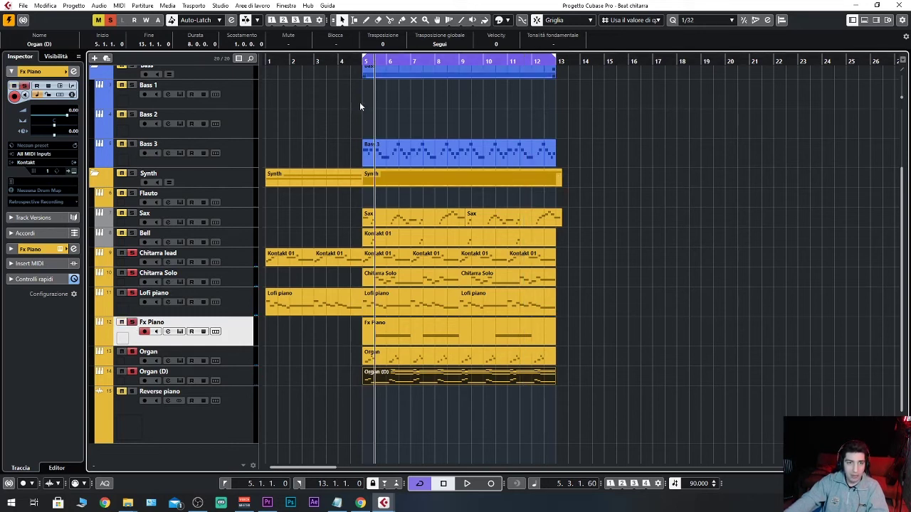
pyautogui.click(121, 372)
pyautogui.click(121, 351)
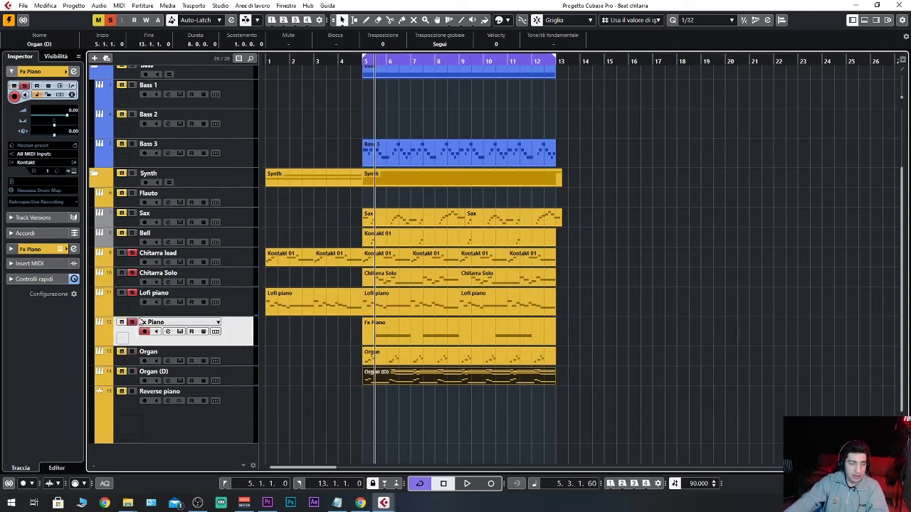
pyautogui.click(122, 295)
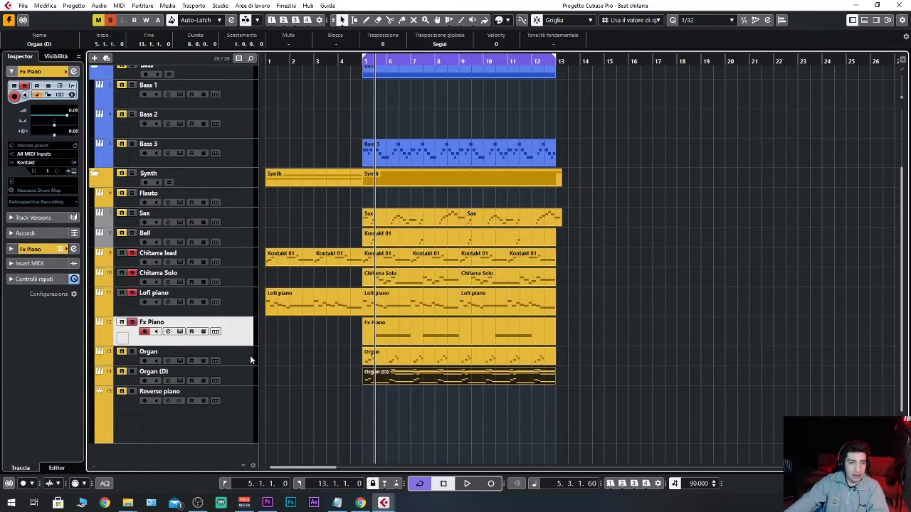
pyautogui.press('space')
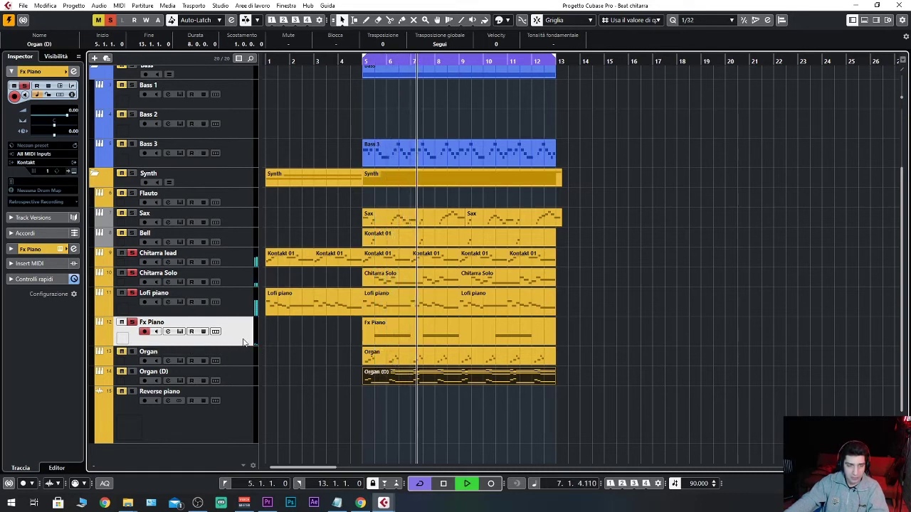
pyautogui.press('space')
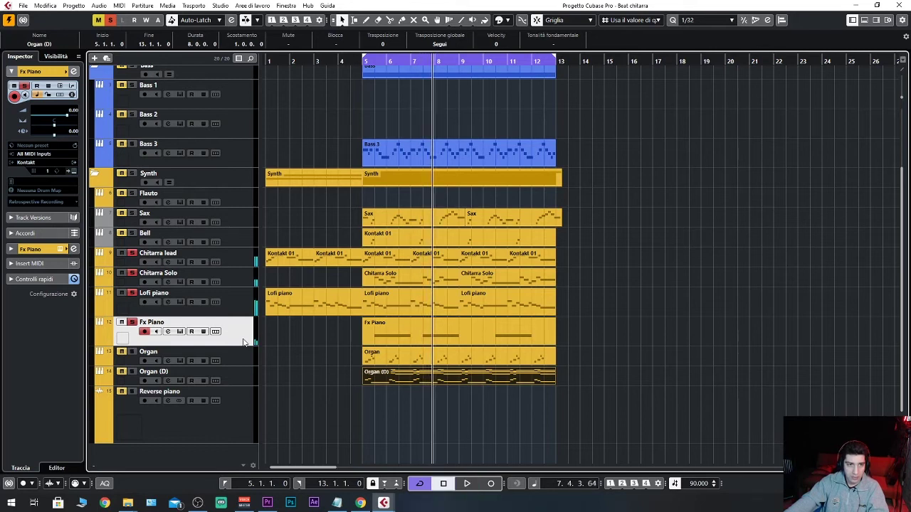
# Step: Take Chitarra lead, Chitarra Solo and Lofi piano out of solo and listen to Fx Piano alone
pyautogui.rightClick(120, 285)
pyautogui.click(119, 293)
pyautogui.click(121, 294)
pyautogui.press('space')
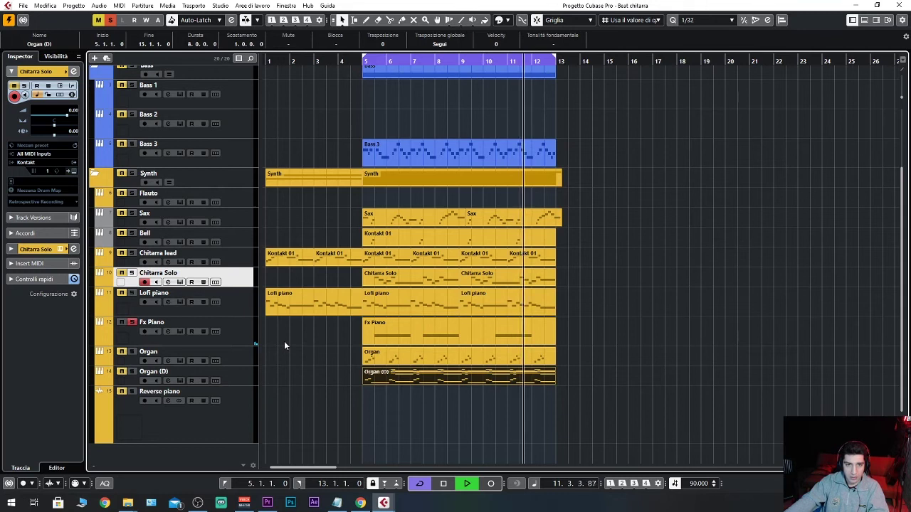
pyautogui.press('space')
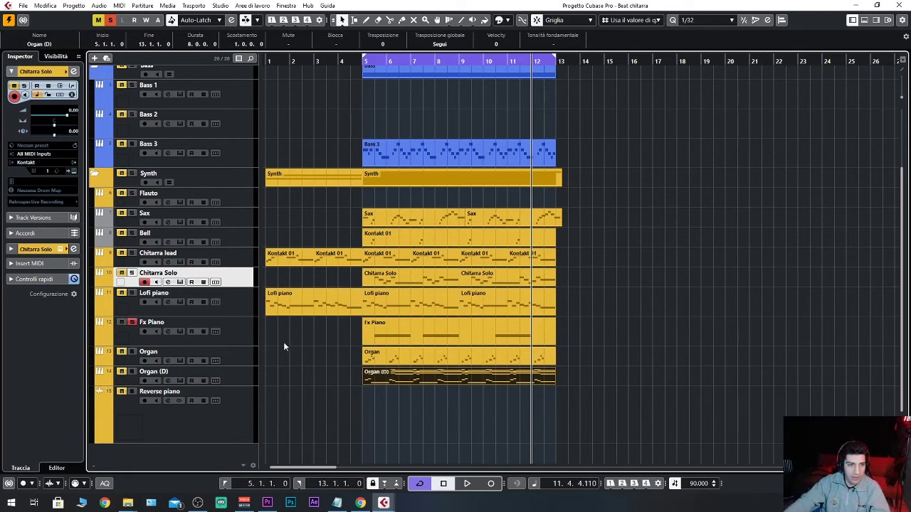
# Step: Solo every track from Chitarra lead down to Reverse piano and listen to the combined layers from bar 5
pyautogui.click(132, 371)
pyautogui.click(132, 391)
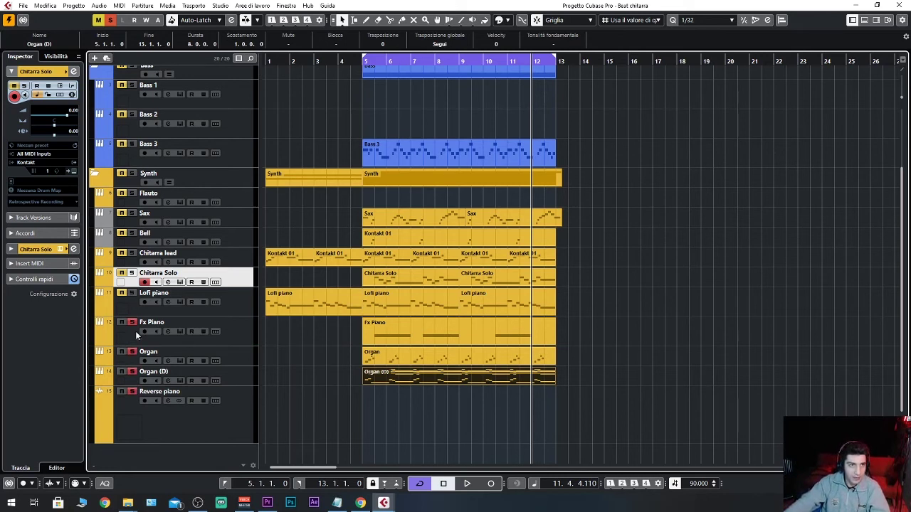
pyautogui.click(132, 278)
pyautogui.click(131, 293)
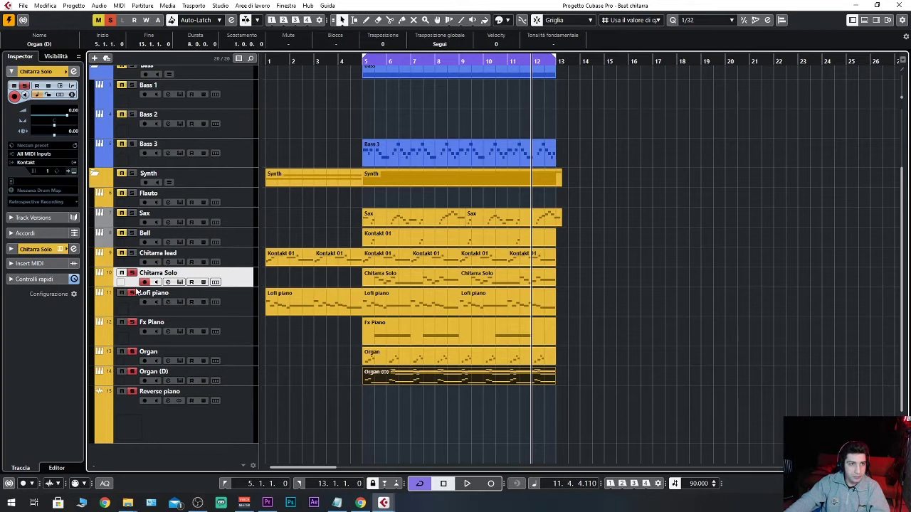
pyautogui.click(131, 253)
pyautogui.click(373, 62)
pyautogui.press('space')
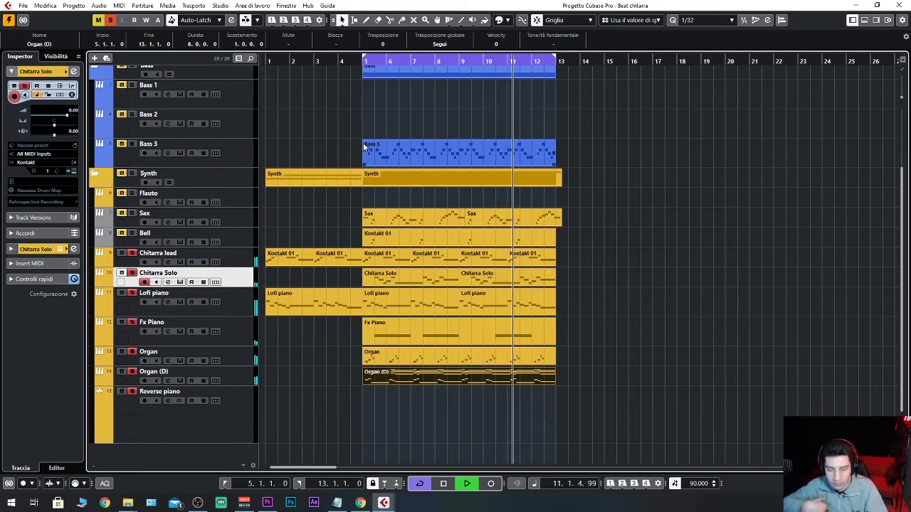
pyautogui.press('space')
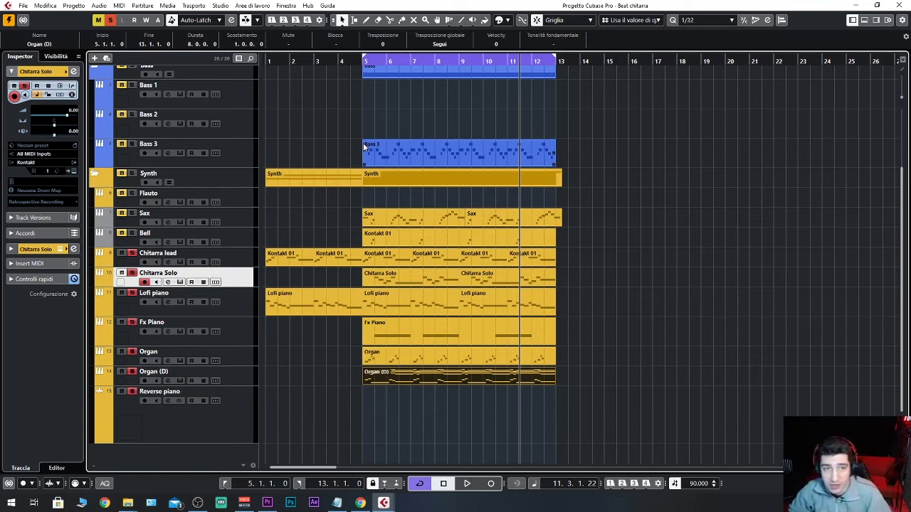
# Step: Add the Bell track to the soloed melodic layers and listen from just before bar 5
pyautogui.click(131, 234)
pyautogui.click(133, 214)
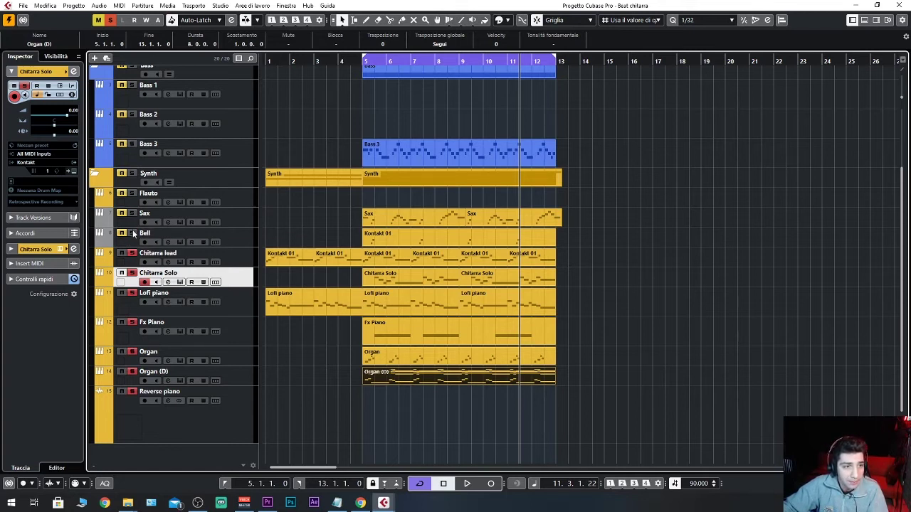
pyautogui.click(354, 62)
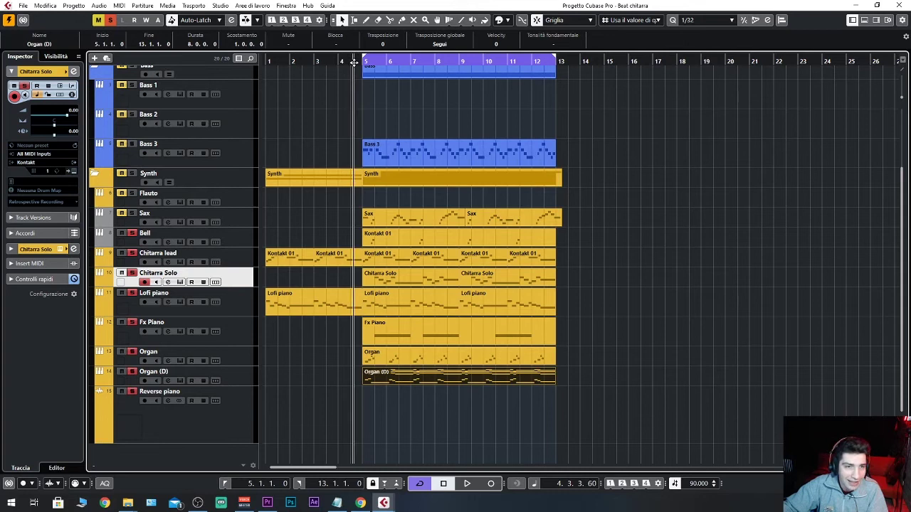
pyautogui.press('space')
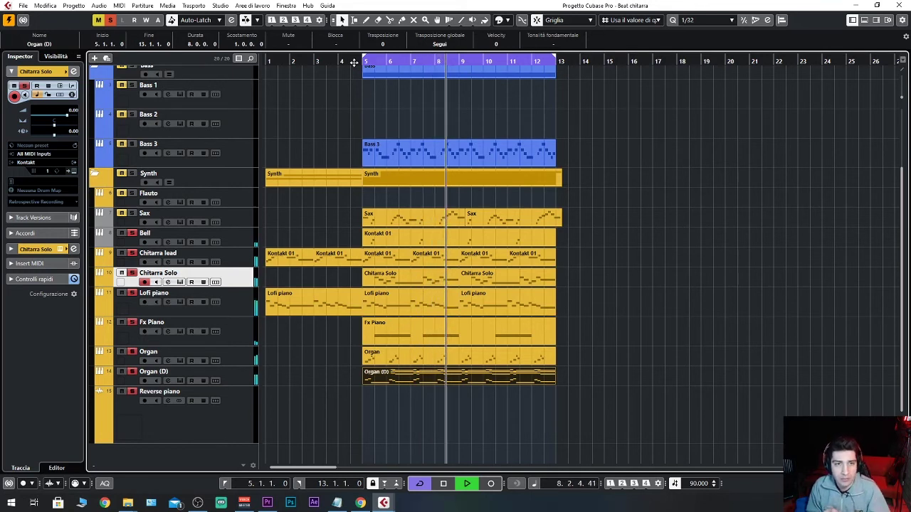
pyautogui.press('space')
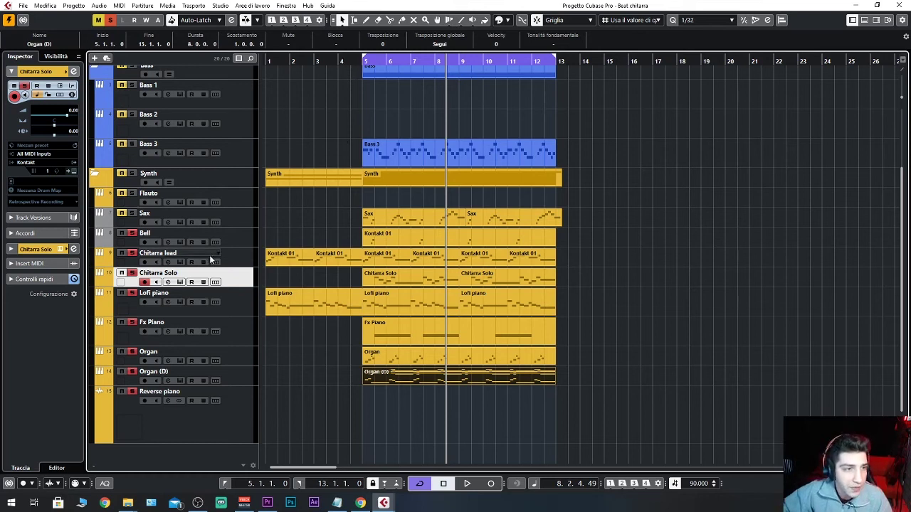
# Step: Add the Sax track to the soloed layers and listen from just before bar 5
pyautogui.click(133, 213)
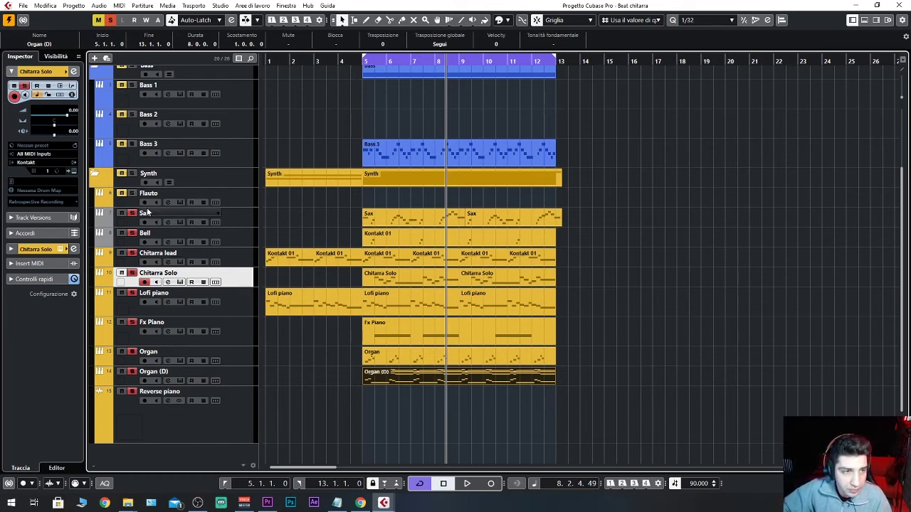
pyautogui.click(356, 60)
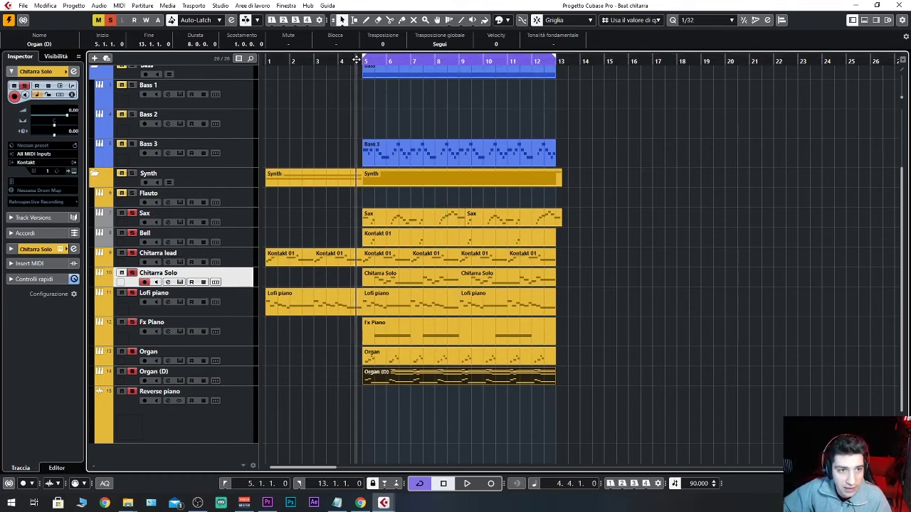
pyautogui.press('space')
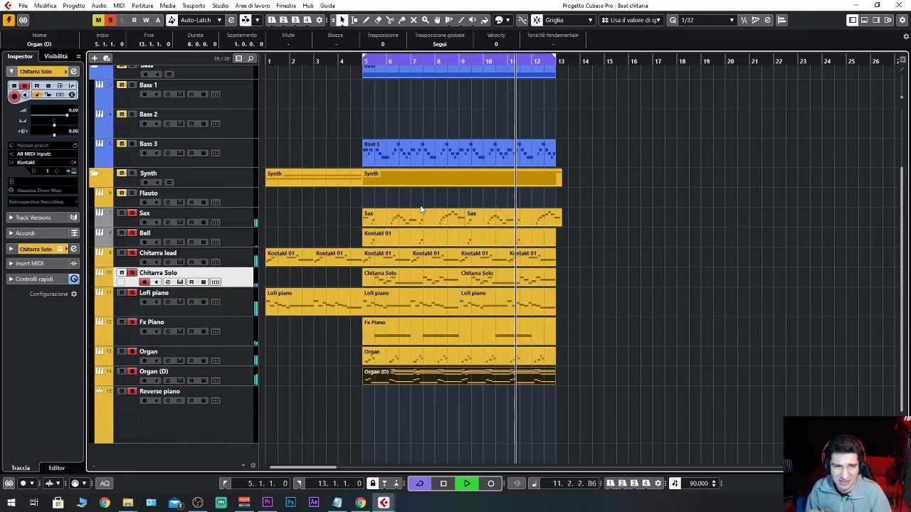
pyautogui.press('space')
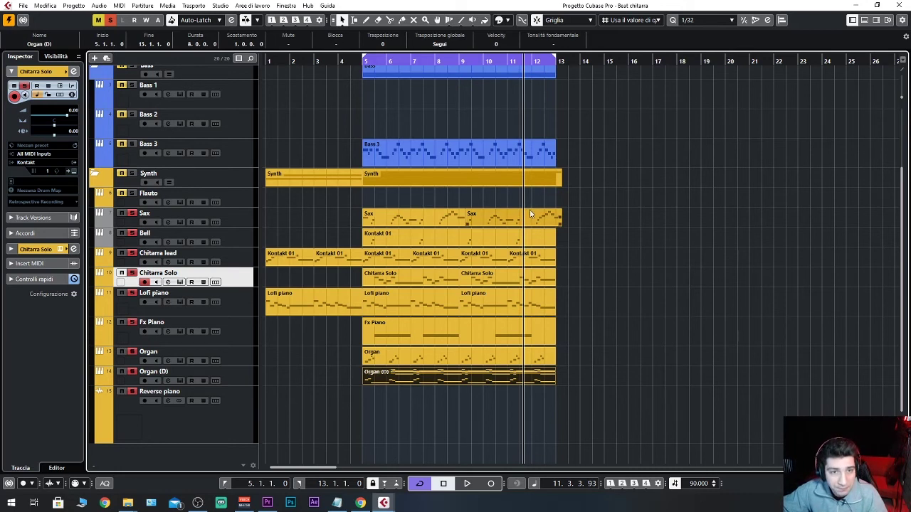
# Step: Solo only the Bass 3 track and listen to its line from bar 5
pyautogui.scroll(3, 521, 216)
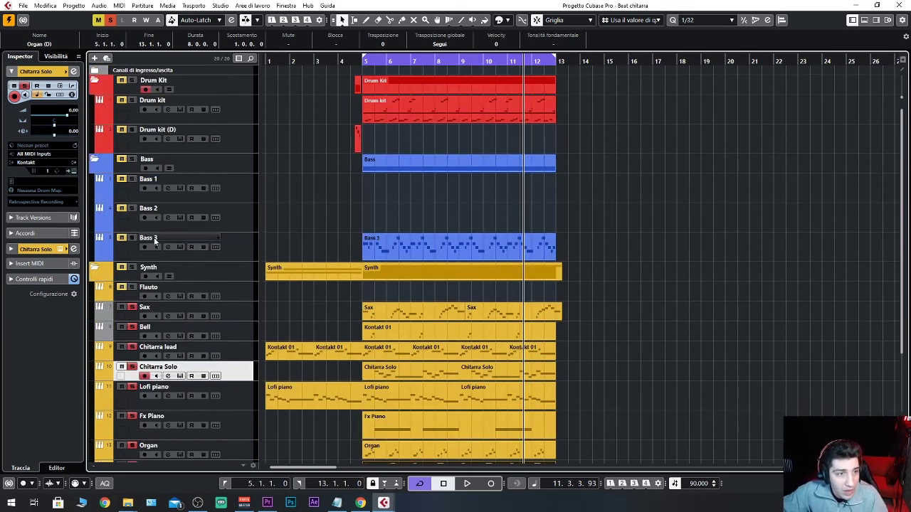
pyautogui.click(132, 238)
pyautogui.click(363, 62)
pyautogui.press('space')
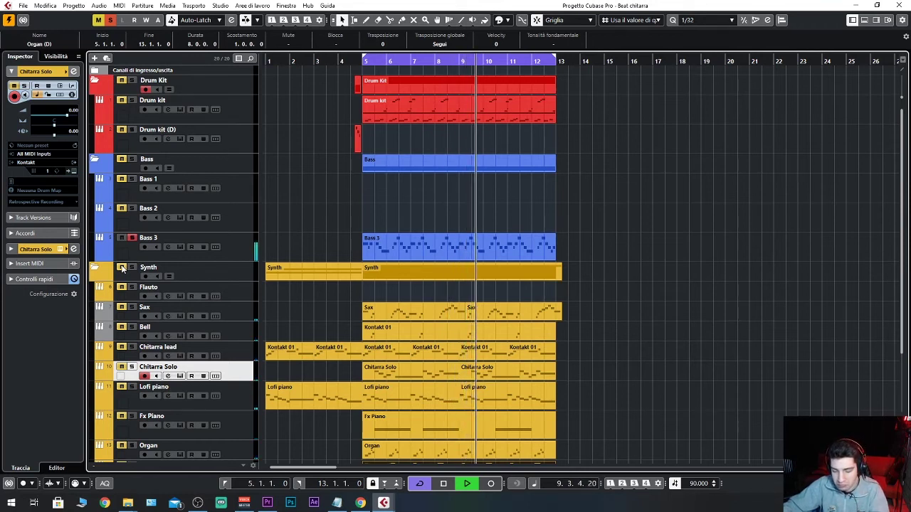
pyautogui.press('space')
# Step: View the model page of Bass 3's MODO BASS instrument, close it and listen to the bass line again
pyautogui.click(233, 257)
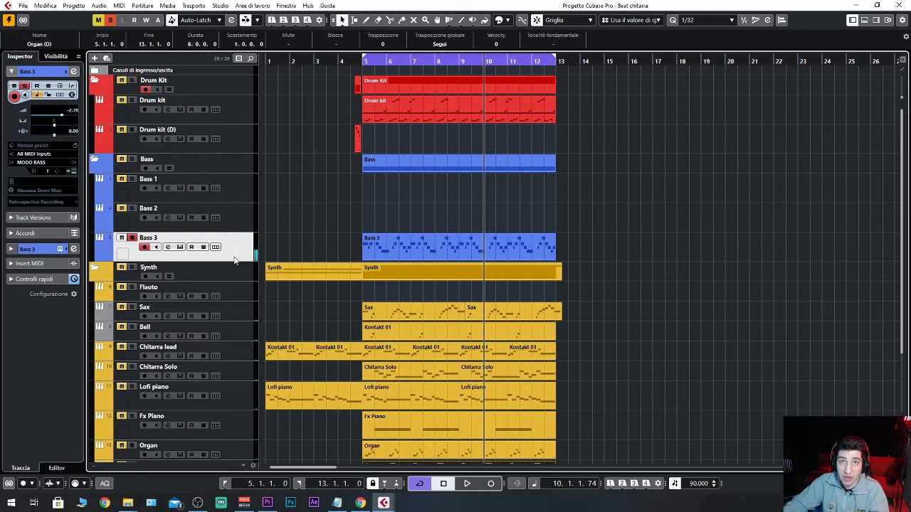
pyautogui.click(74, 171)
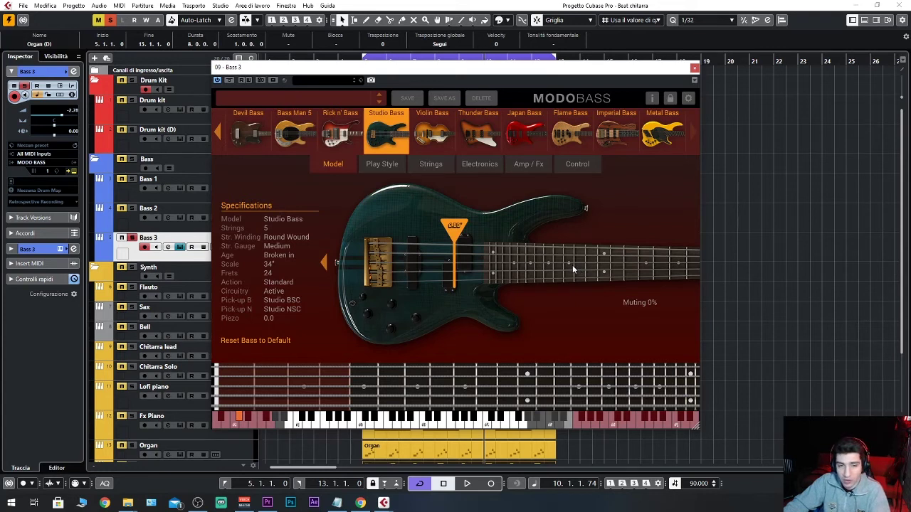
pyautogui.click(695, 69)
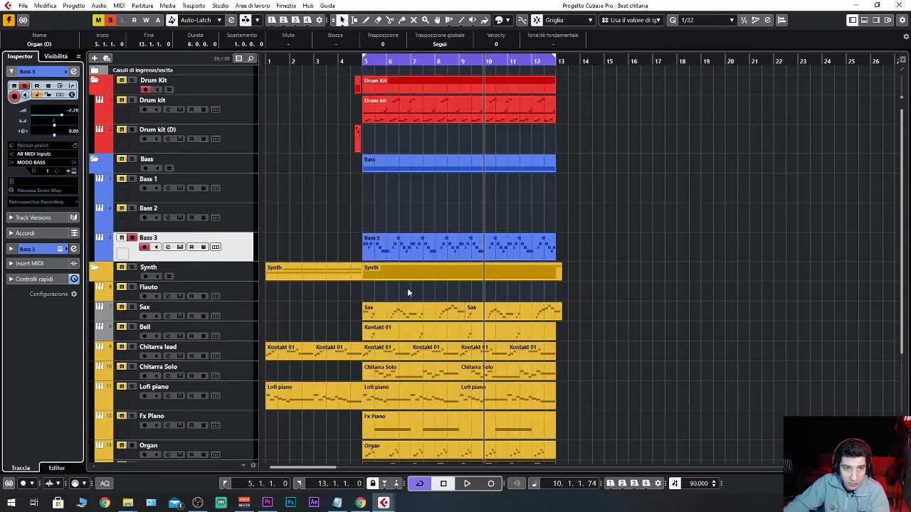
pyautogui.press('space')
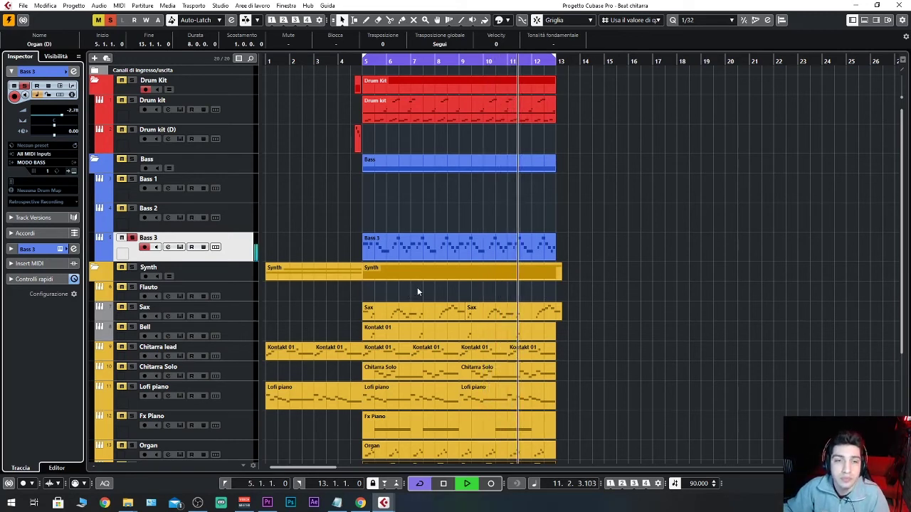
pyautogui.press('space')
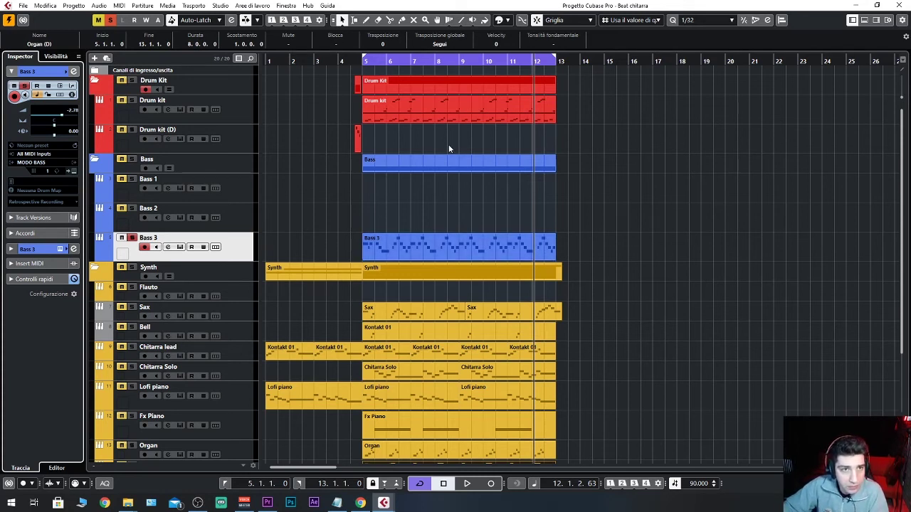
# Step: Solo the Drum kit track in addition to Bass 3 and listen to the drums and bass together
pyautogui.scroll(-3, 564, 177)
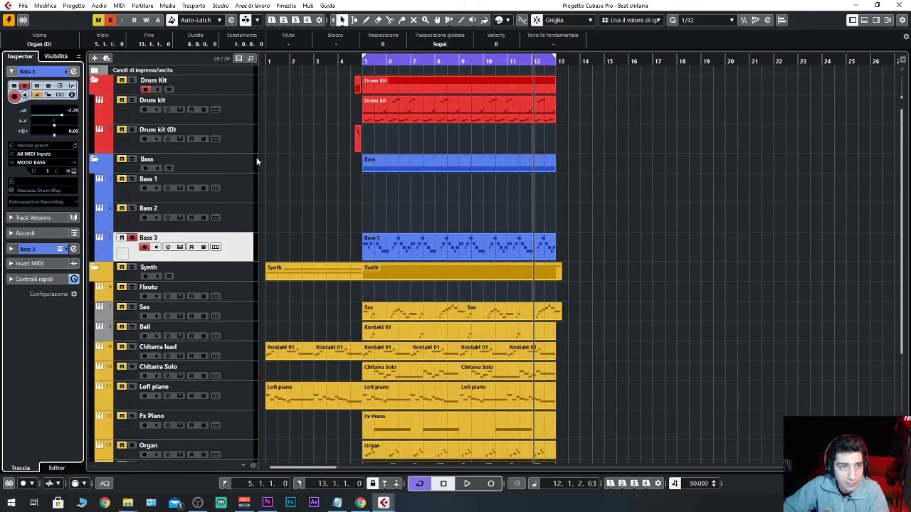
pyautogui.click(133, 105)
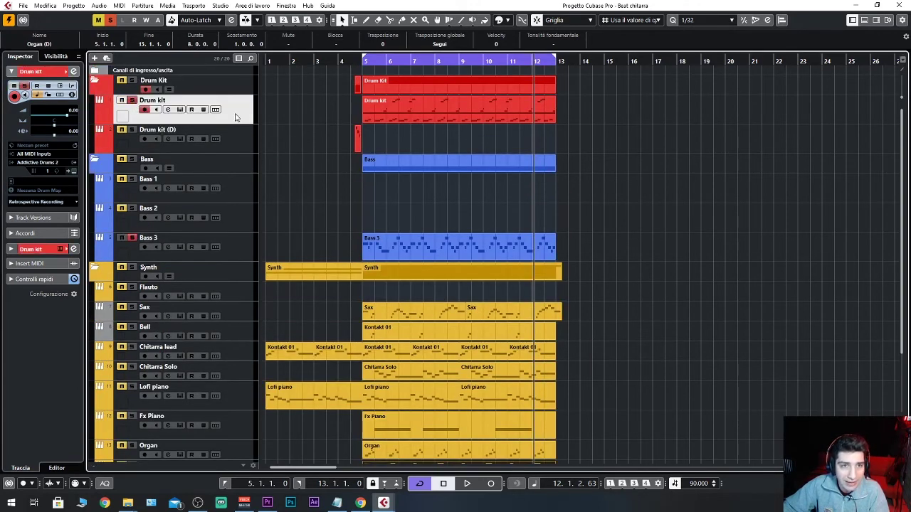
pyautogui.press('space')
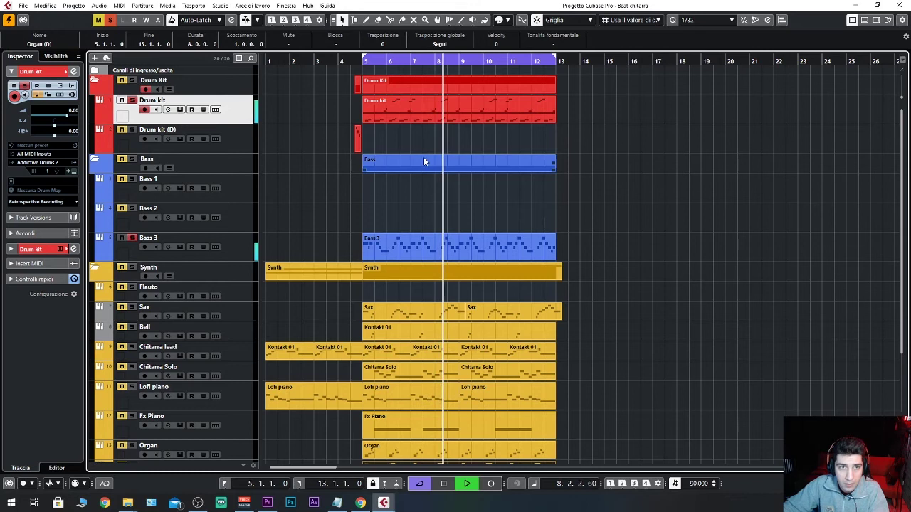
pyautogui.press('space')
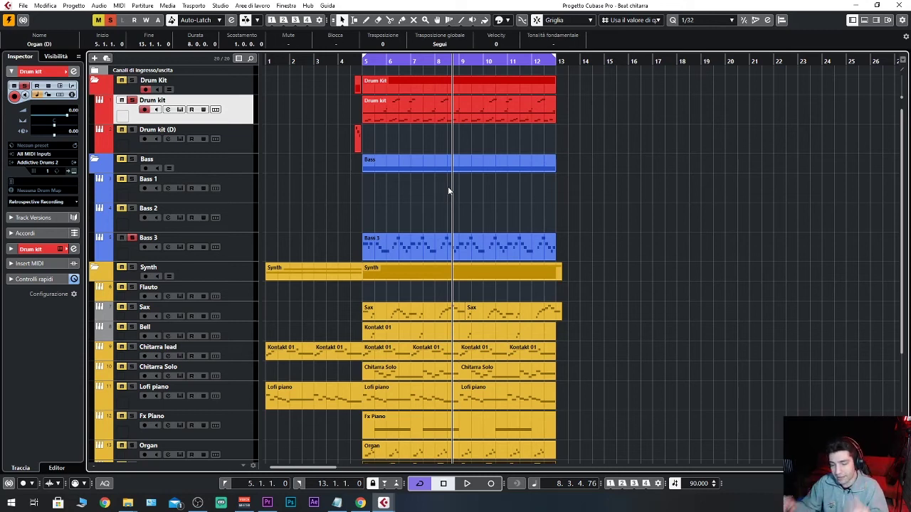
# Step: Listen once more to the soloed Drum kit and Bass 3 tracks together from bar 5
pyautogui.press('space')
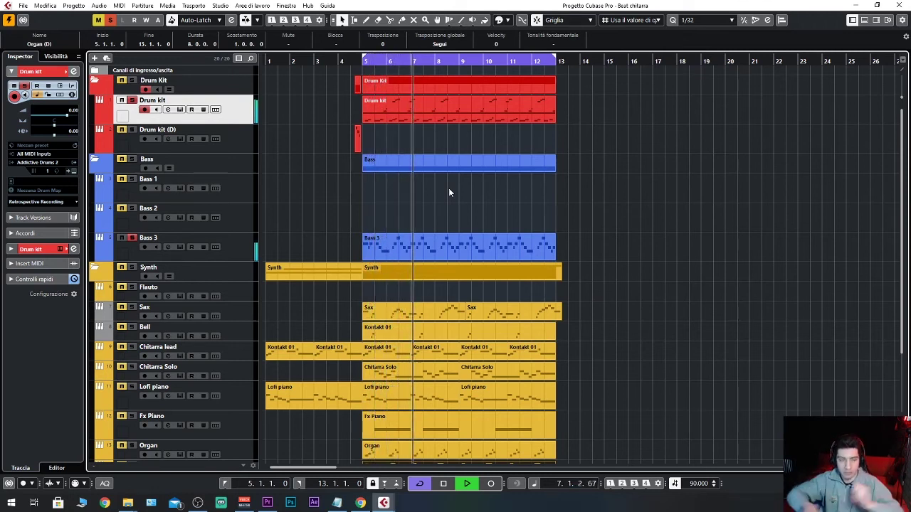
pyautogui.press('space')
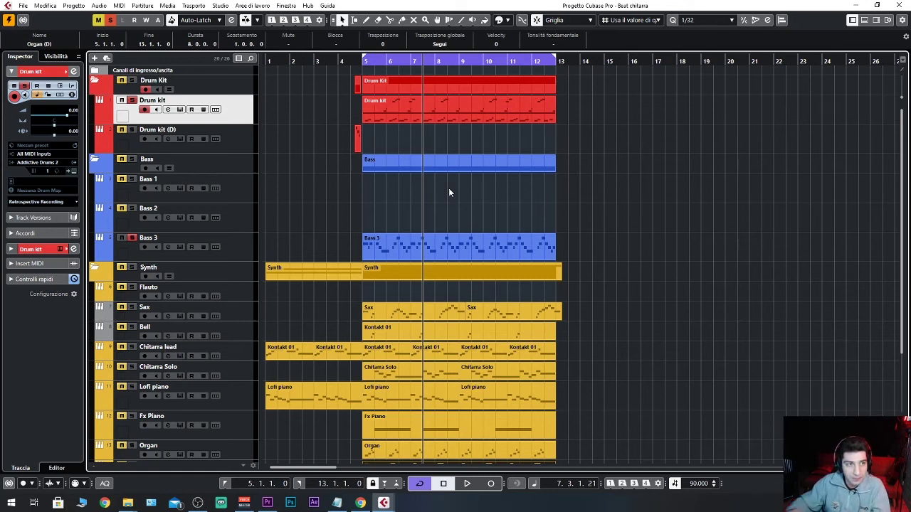
# Step: Solo only the Synth folder and listen, adding the Bass 3 and Drum kit tracks to the soloed layers during playback
pyautogui.click(110, 25)
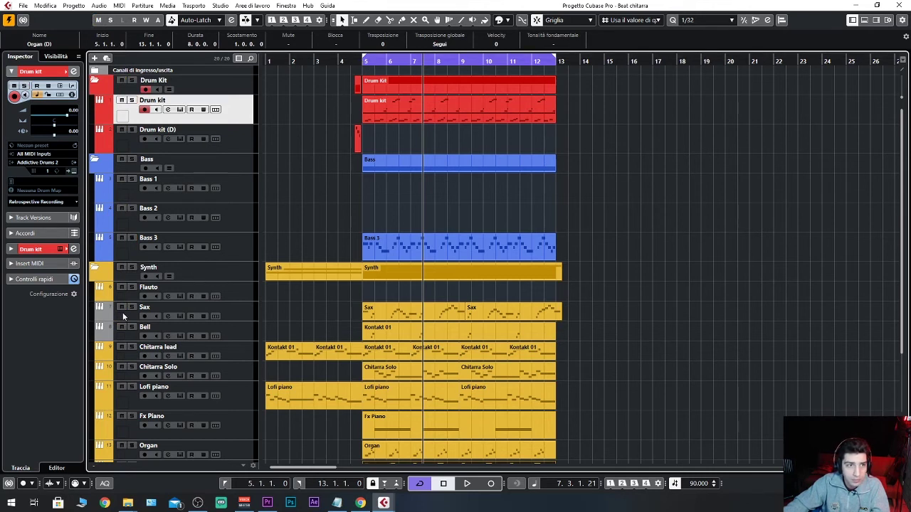
pyautogui.click(131, 268)
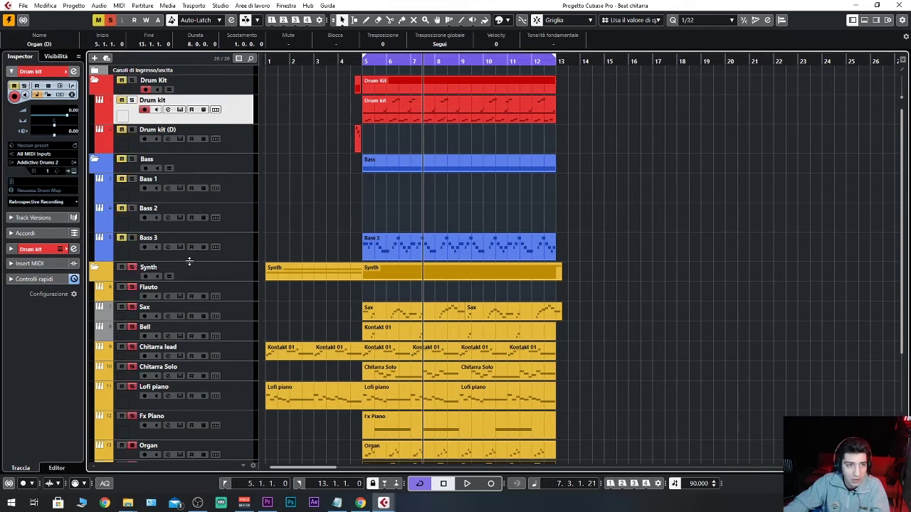
pyautogui.press('space')
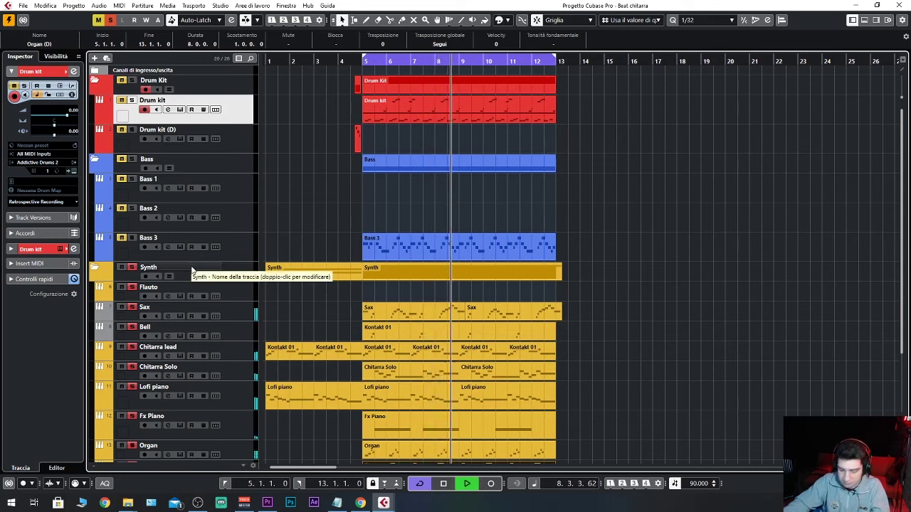
pyautogui.click(135, 241)
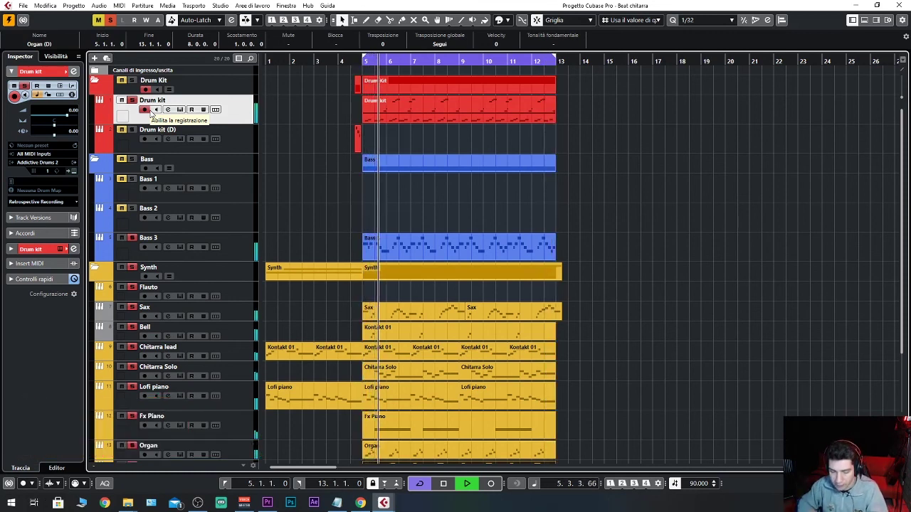
pyautogui.press('space')
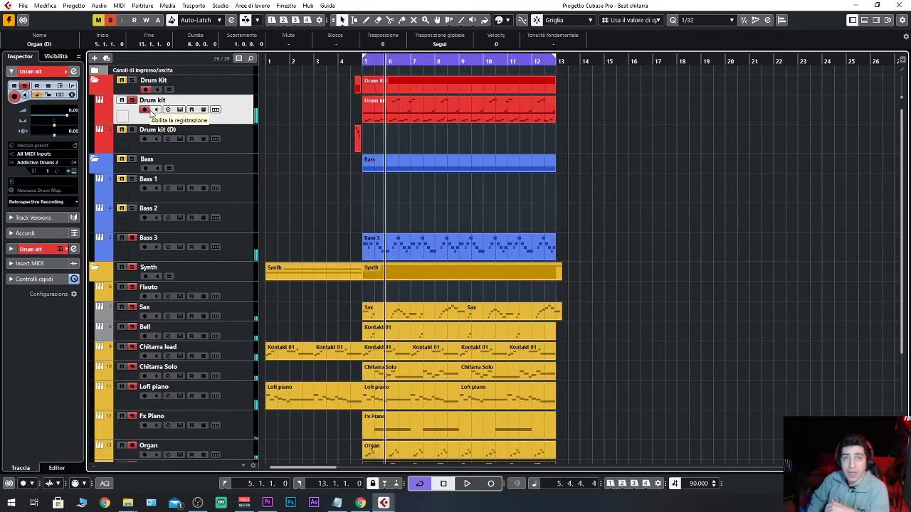